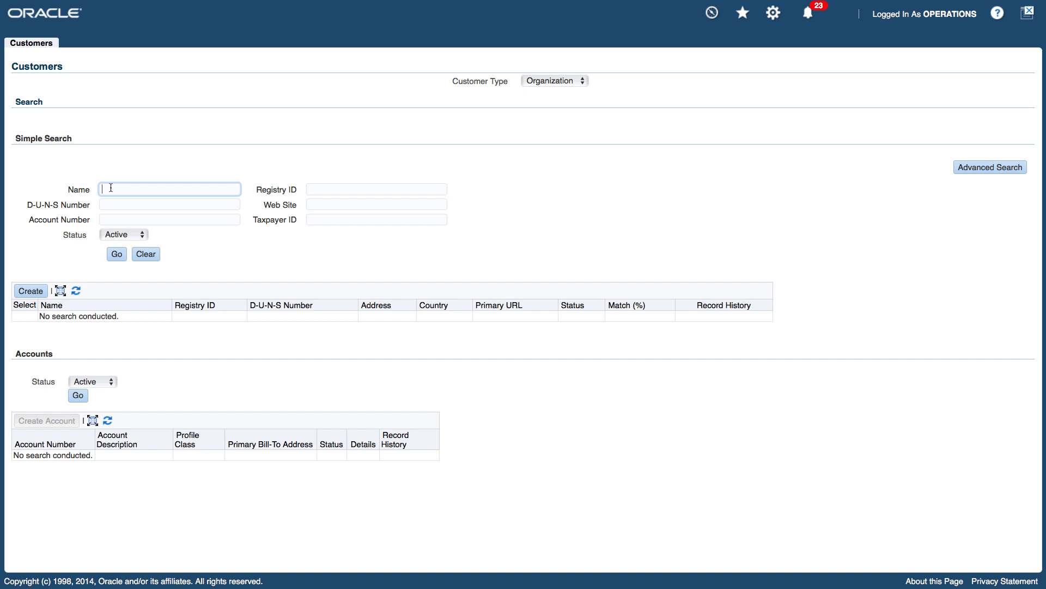
Search the organization customers for the name MY BIG CITY and start creating a new organization.
text(MY BIG CITY)
click(117, 254)
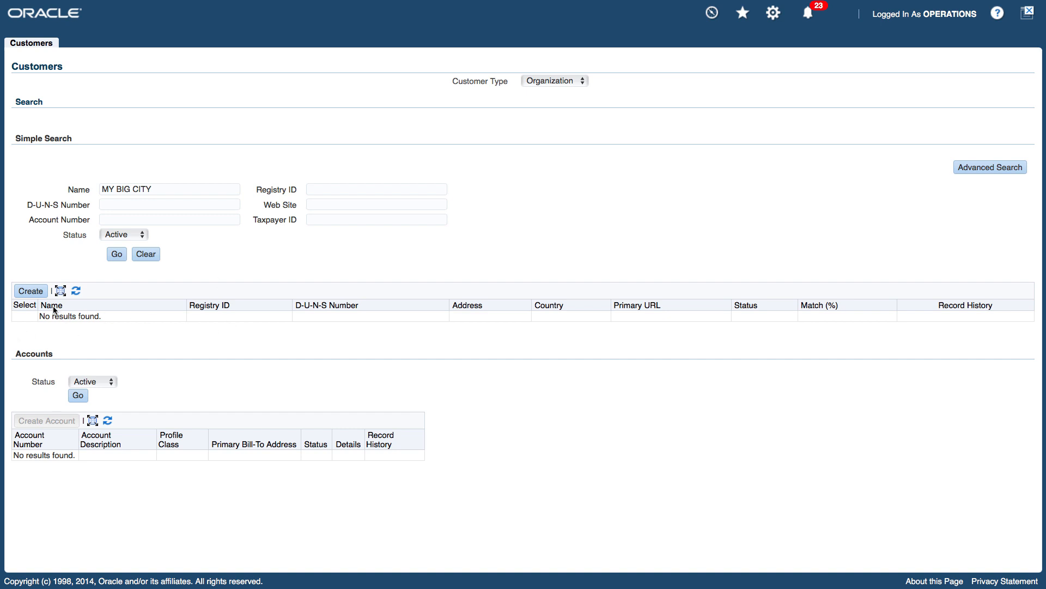
click(31, 290)
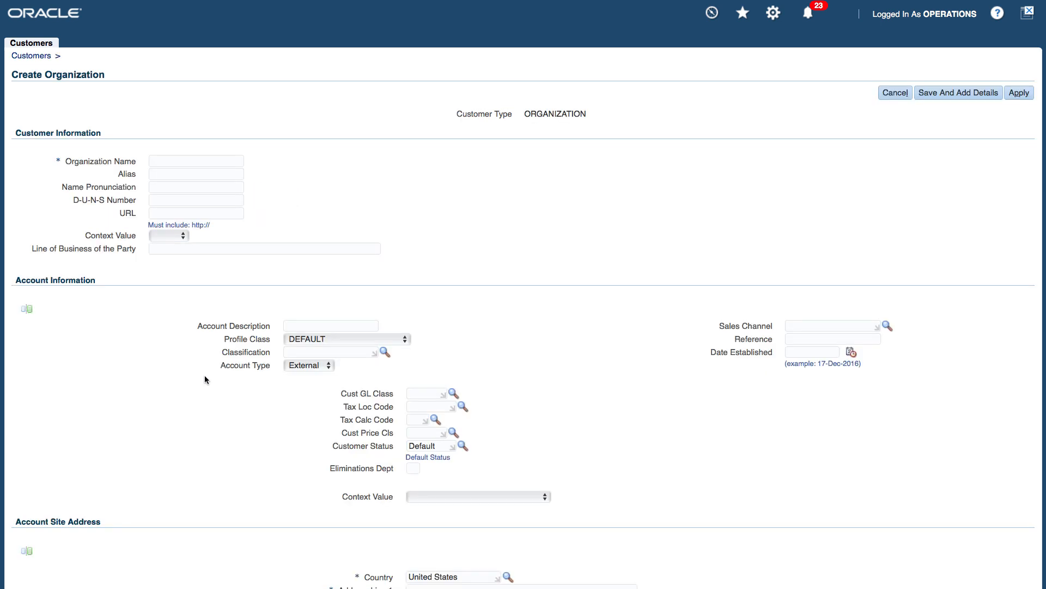
Name the new organization MY BIG CITY and set its account profile class to ASNEW.
click(164, 160)
text(MY BIG CITY)
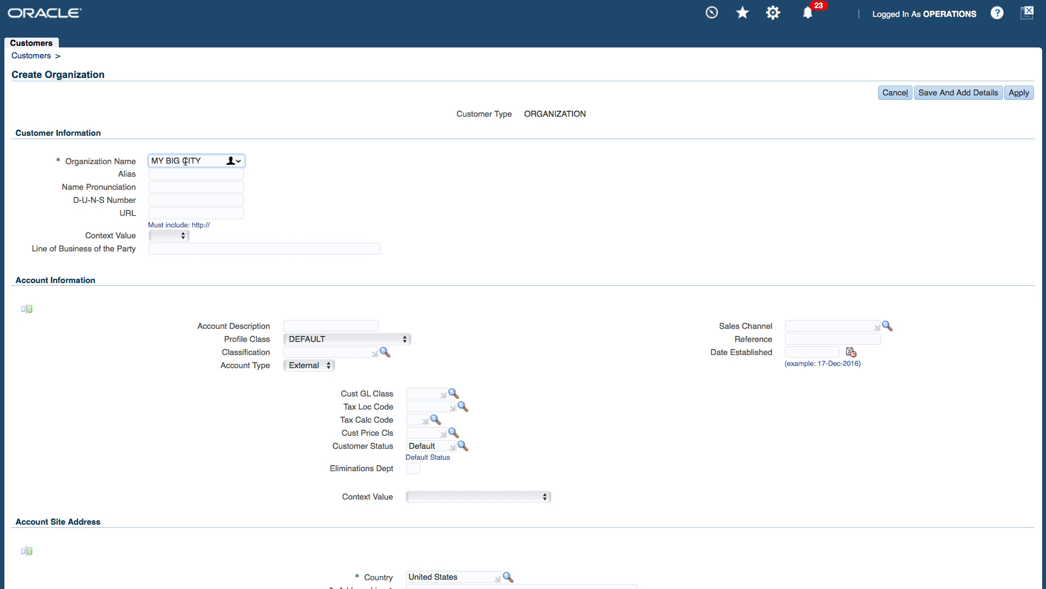
click(327, 340)
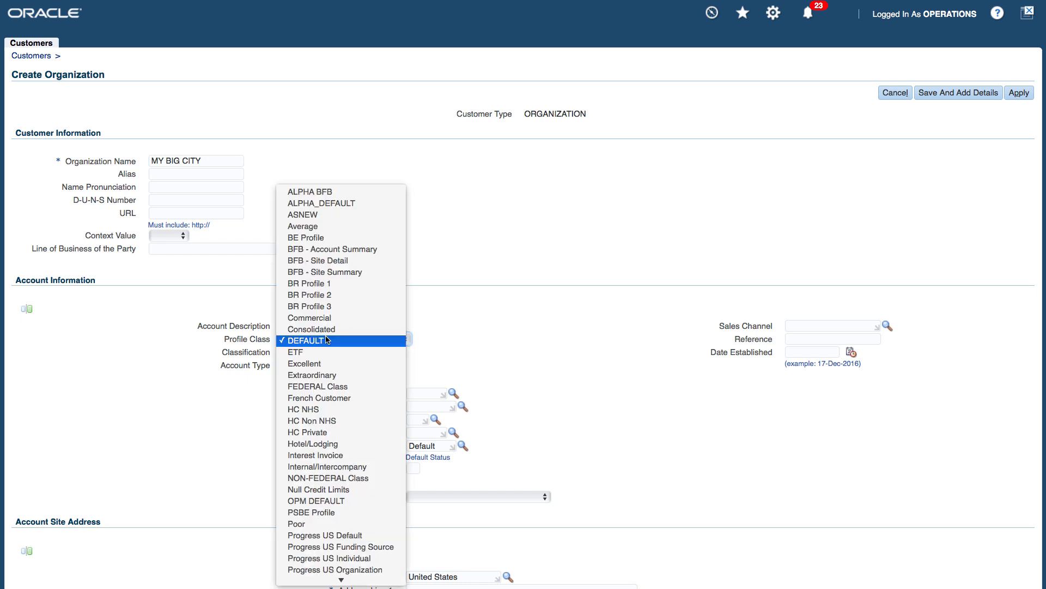
click(318, 216)
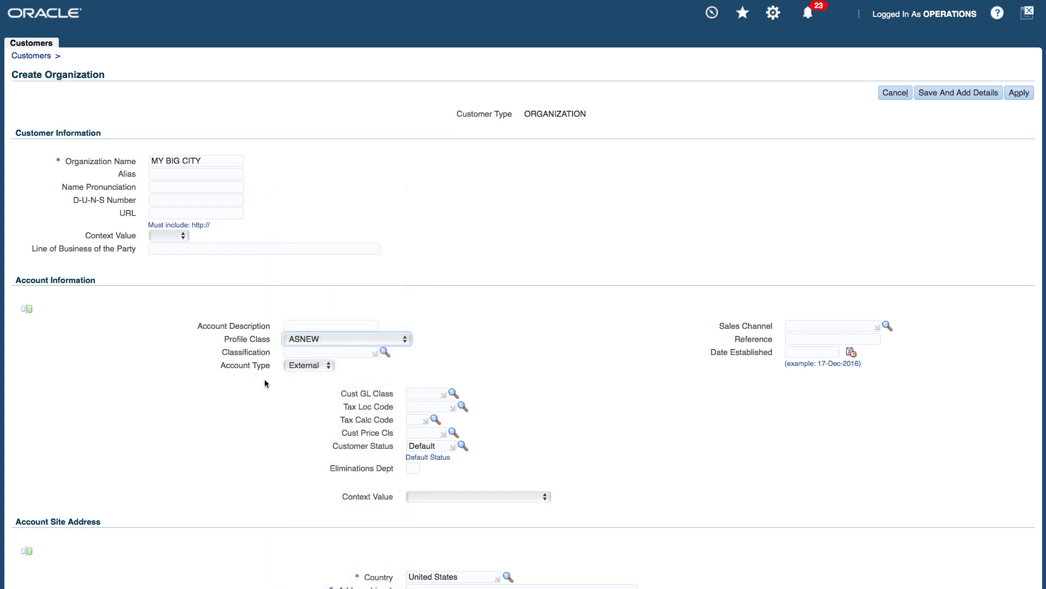
click(455, 352)
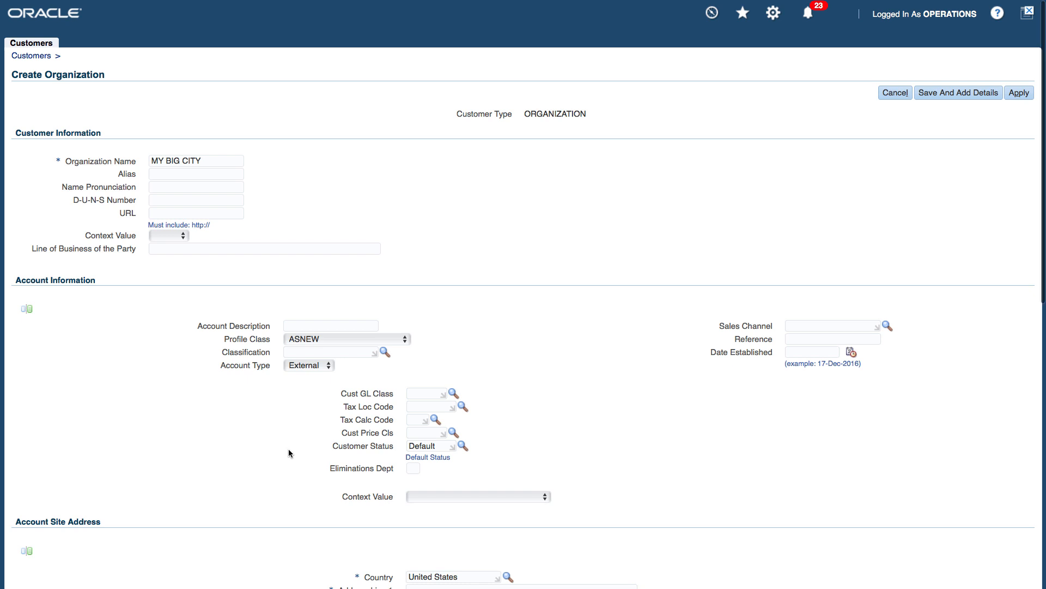
Enter the street address, city and county of the new organization's account site.
scroll(288, 449, down, 3)
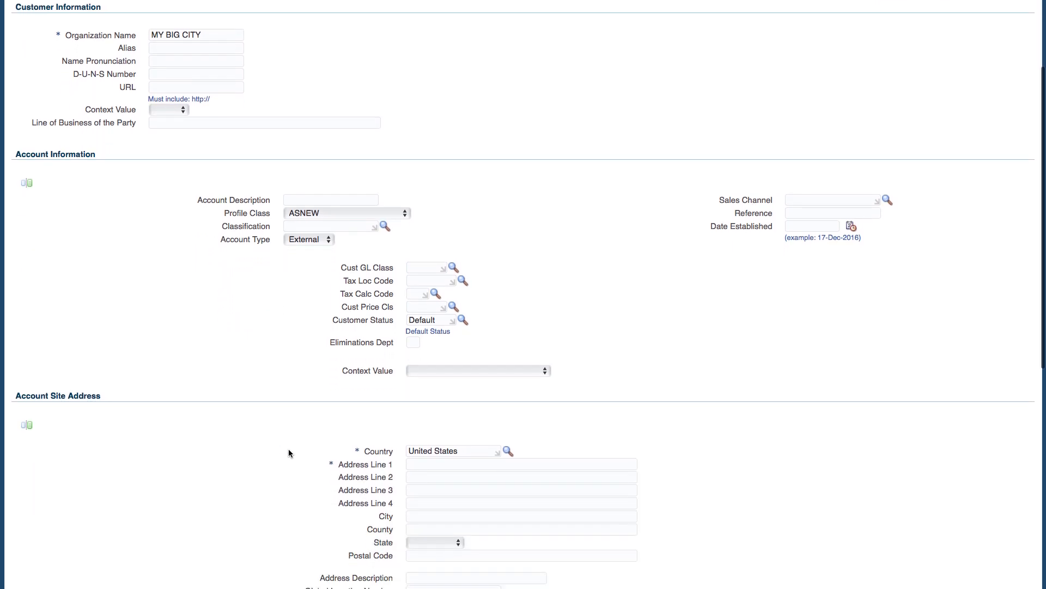
scroll(289, 441, up, 2)
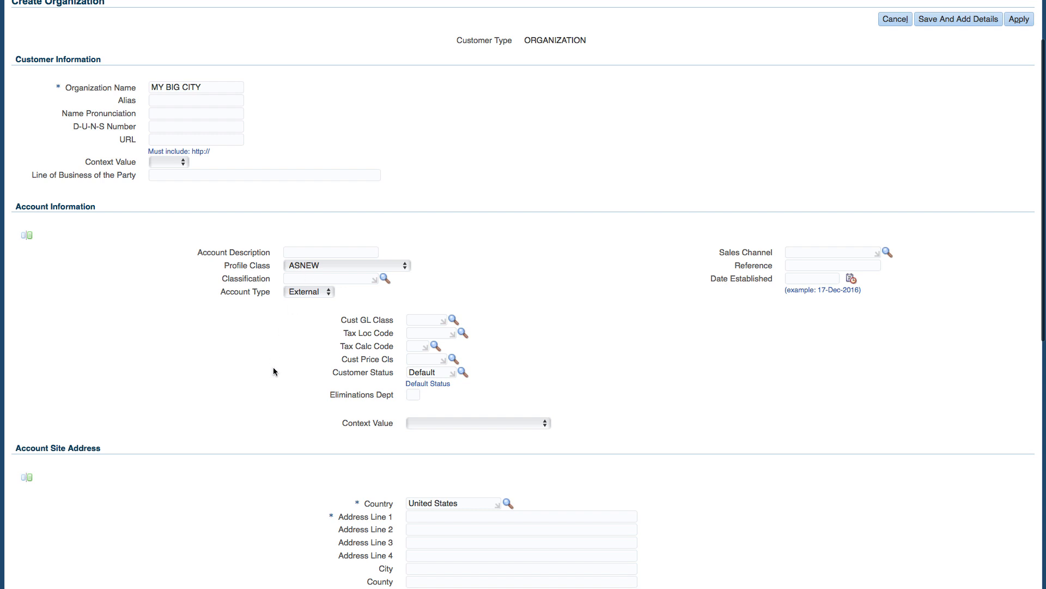
scroll(273, 371, down, 5)
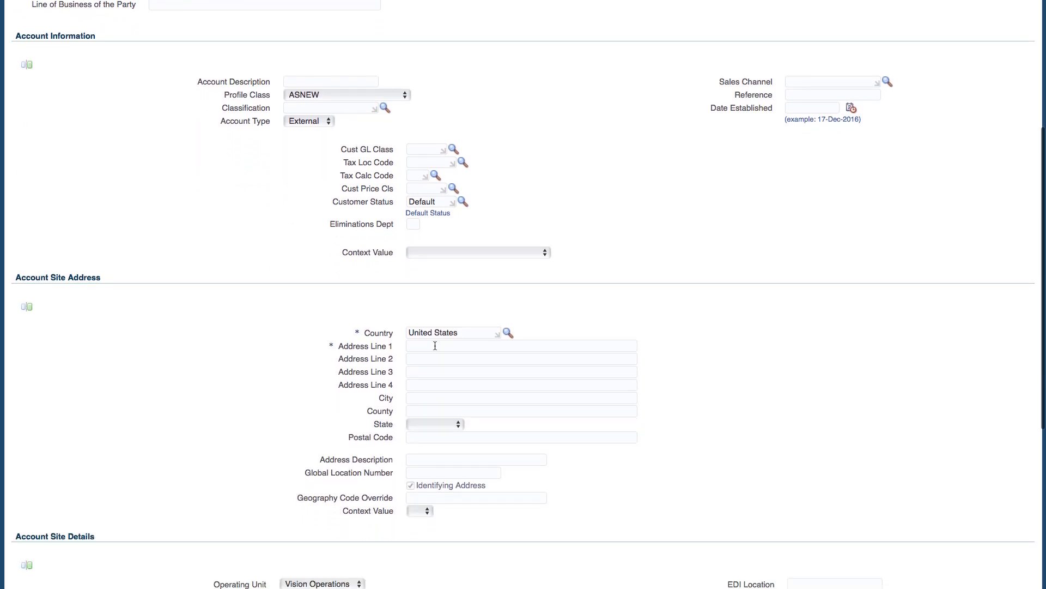
click(435, 346)
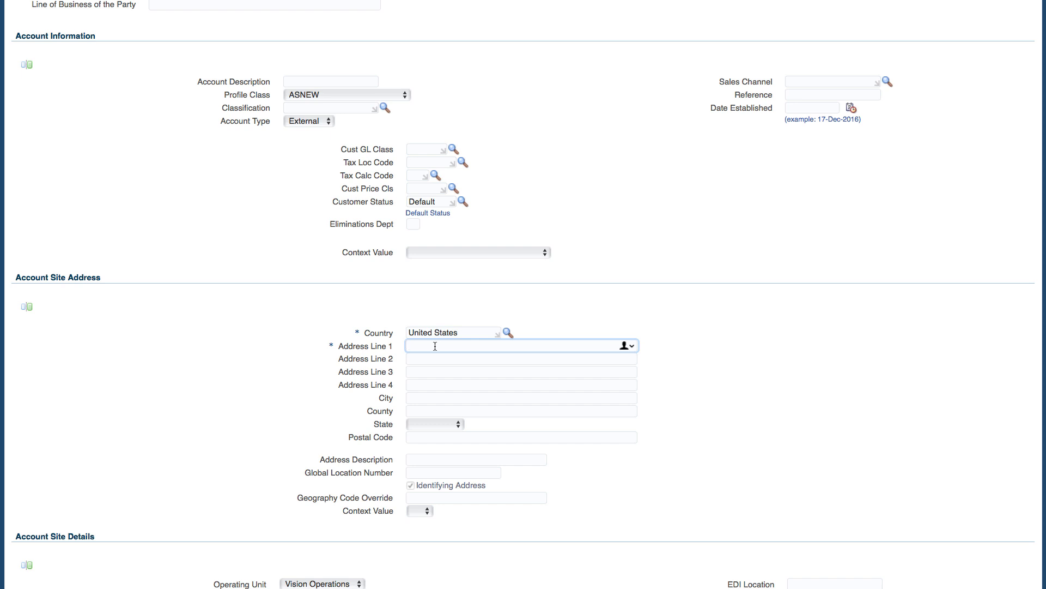
text(102 N. LaSalle)
click(421, 401)
text(C)
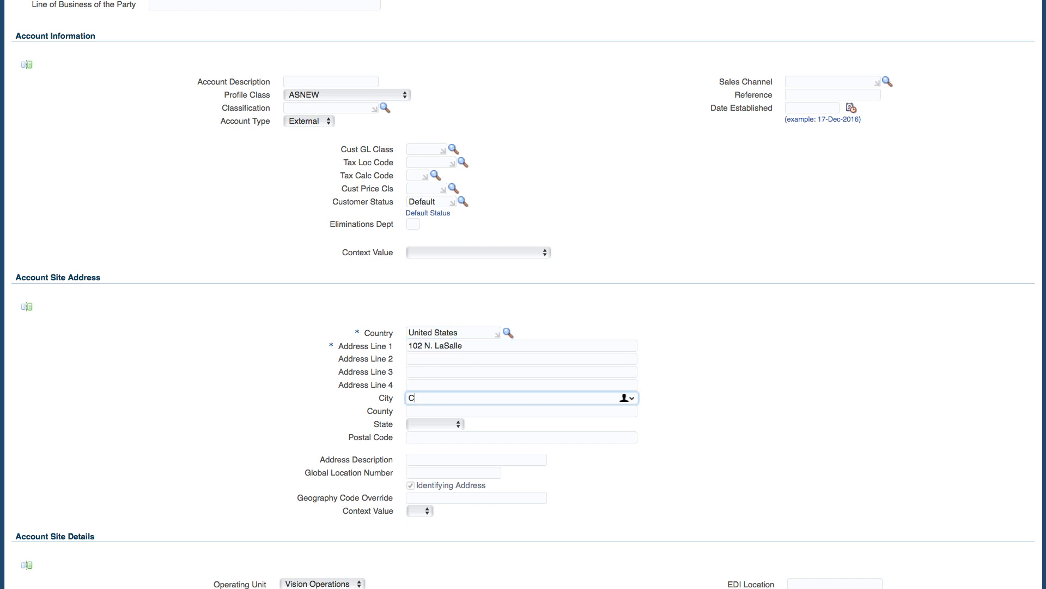
text(hicago)
click(416, 414)
text(Cook)
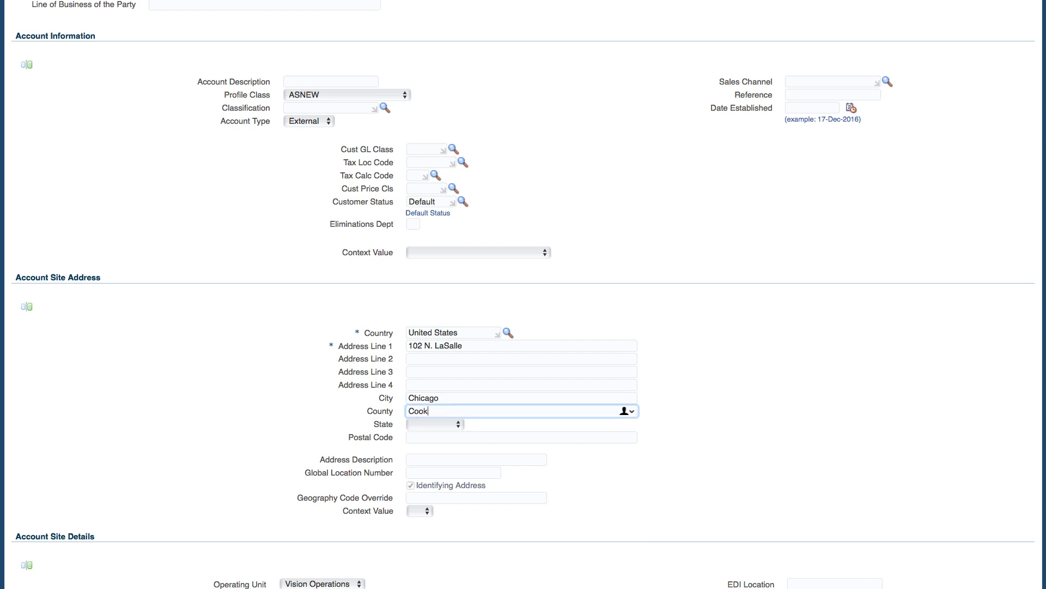
Choose the state and enter the postal code for the account site address.
click(444, 425)
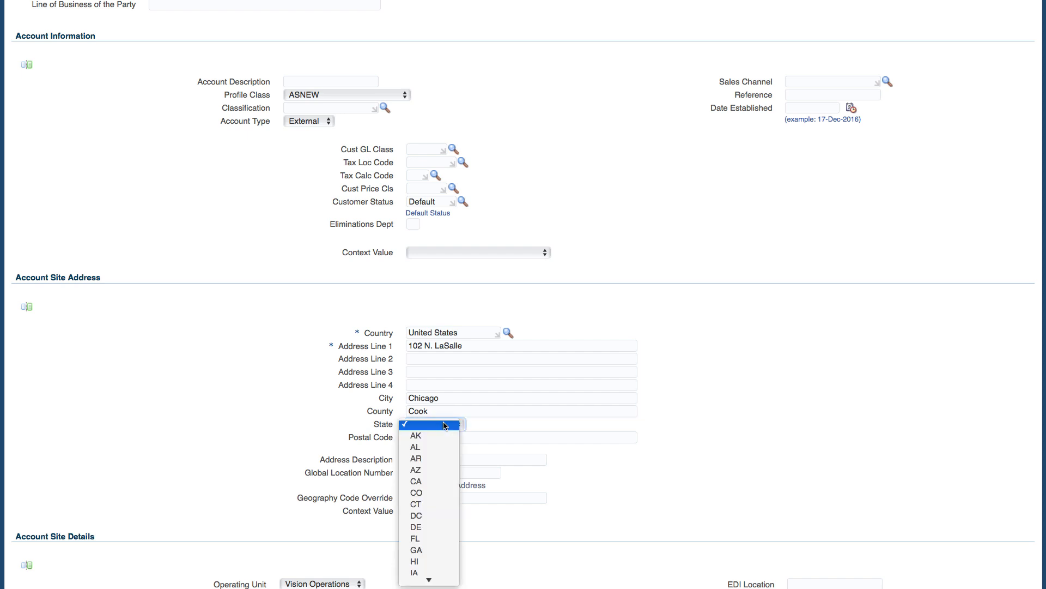
click(426, 567)
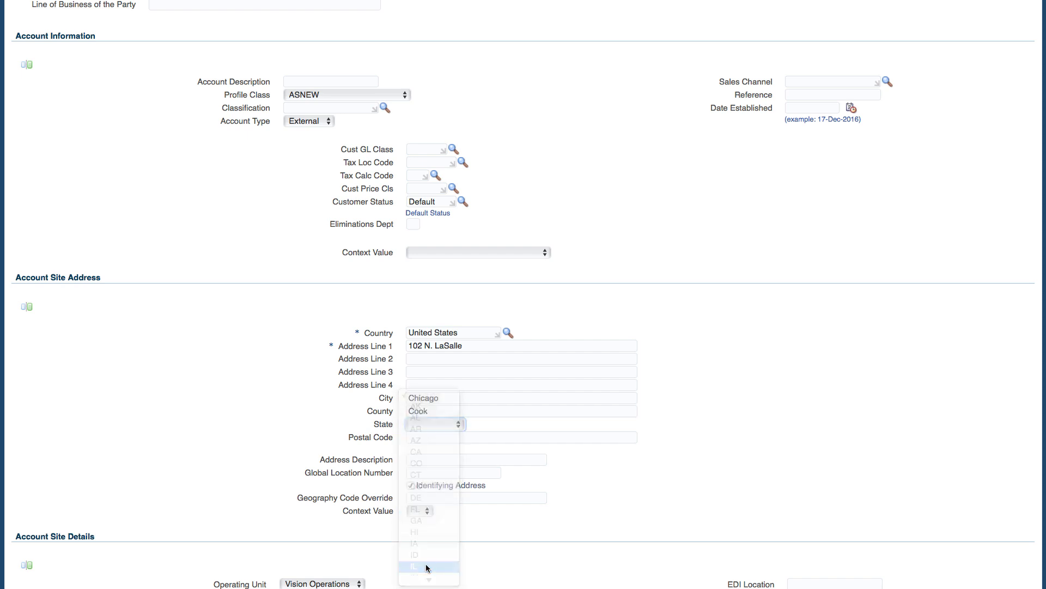
click(426, 441)
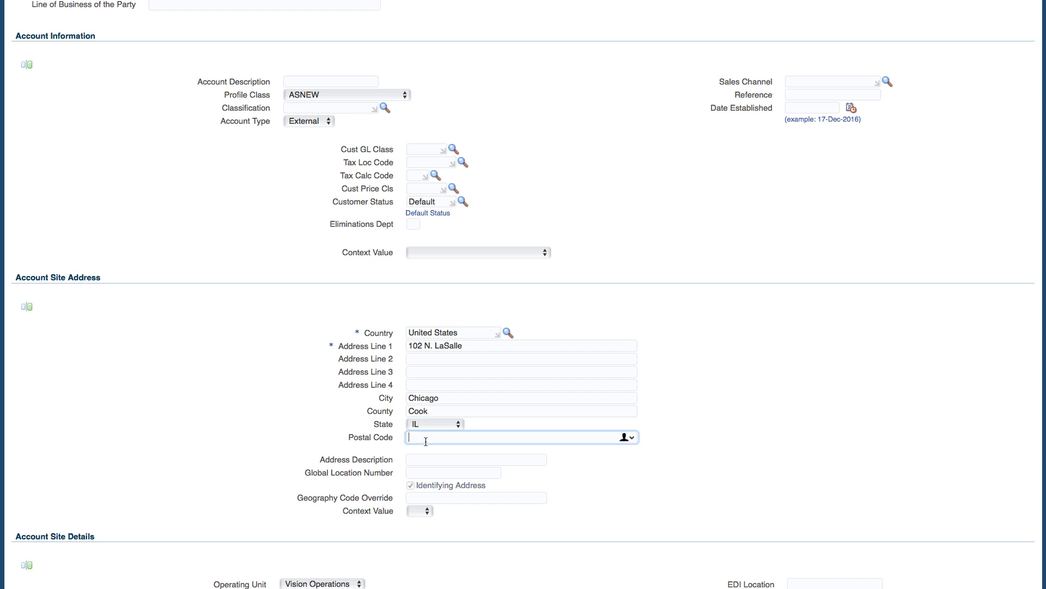
text(60601)
Mark the Bill To business purpose of the account site as primary.
scroll(504, 492, down, 4)
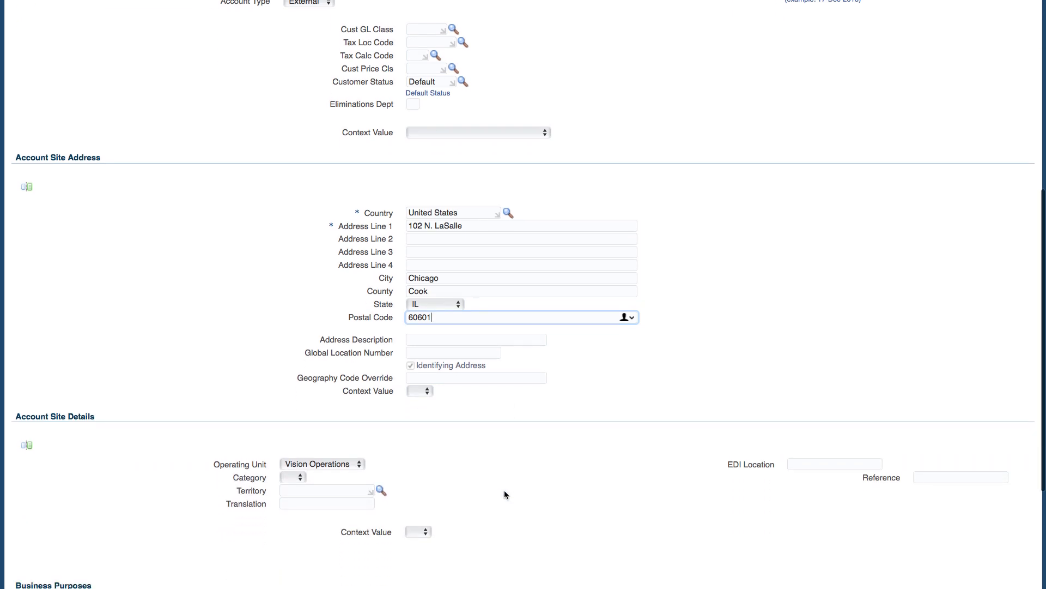
scroll(505, 489, down, 2)
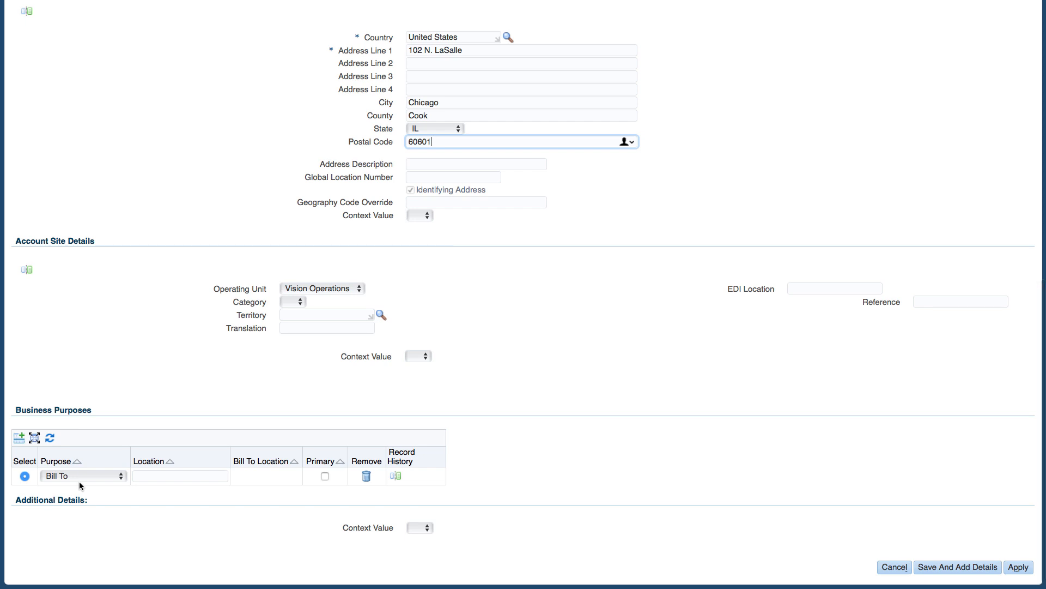
click(326, 477)
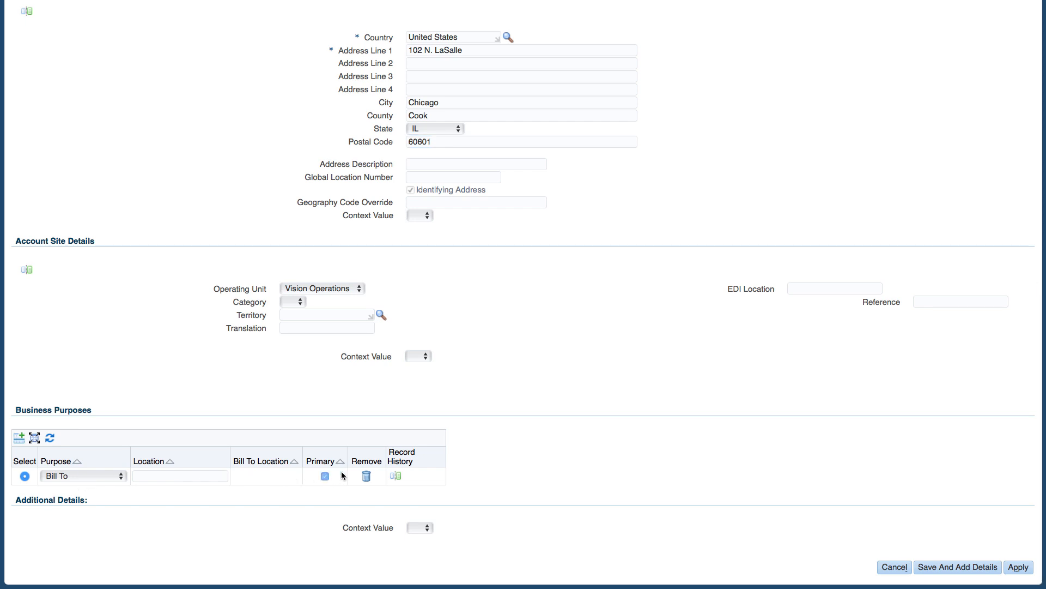
scroll(505, 404, up, 3)
scroll(505, 410, up, 1)
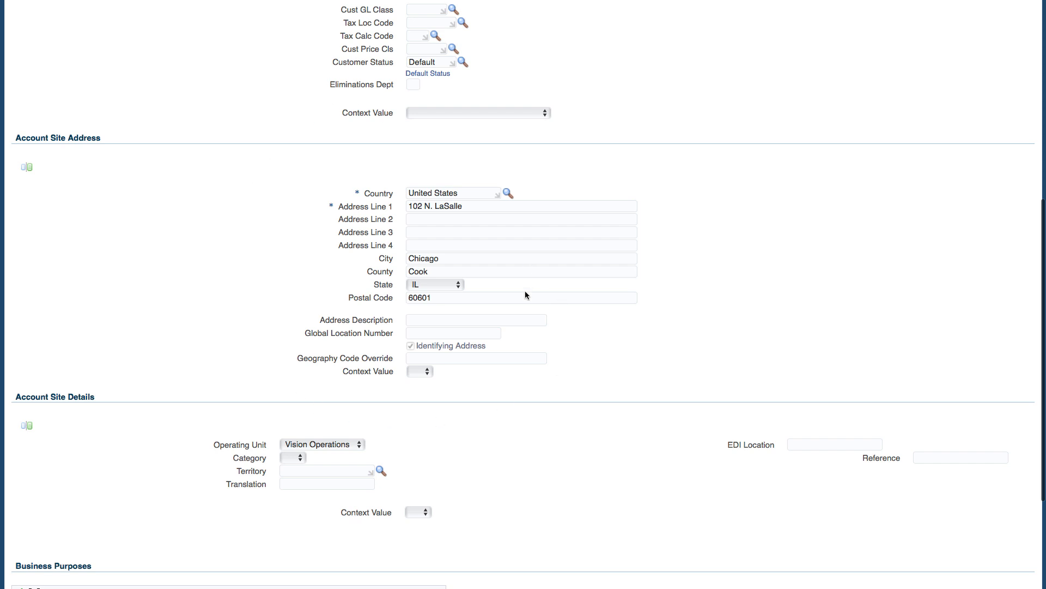
scroll(525, 356, down, 5)
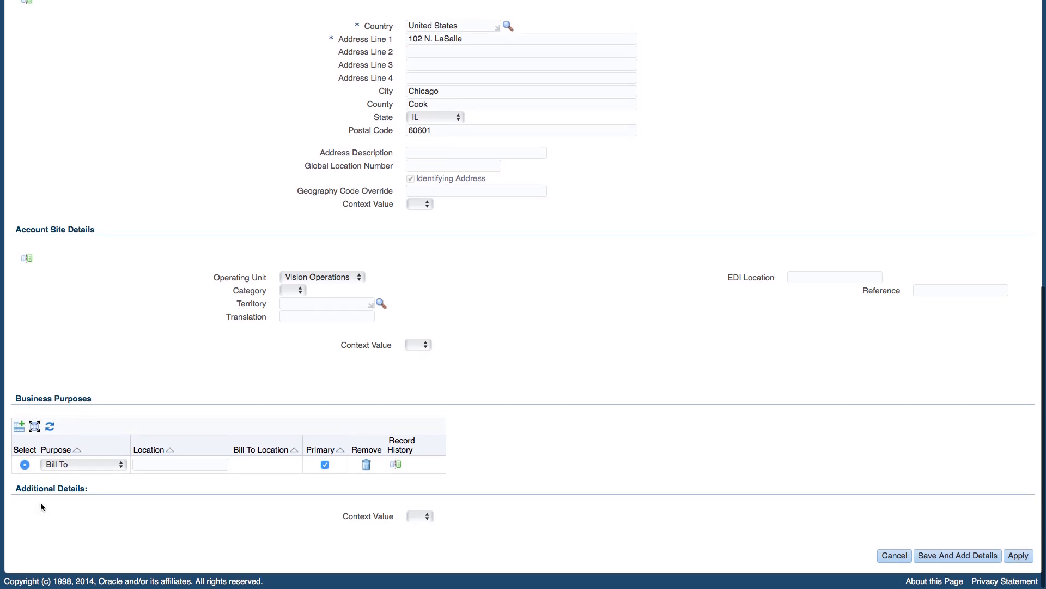
Set the Bill To purpose's location to IL-1001 and apply the new organization record.
key(Tab)
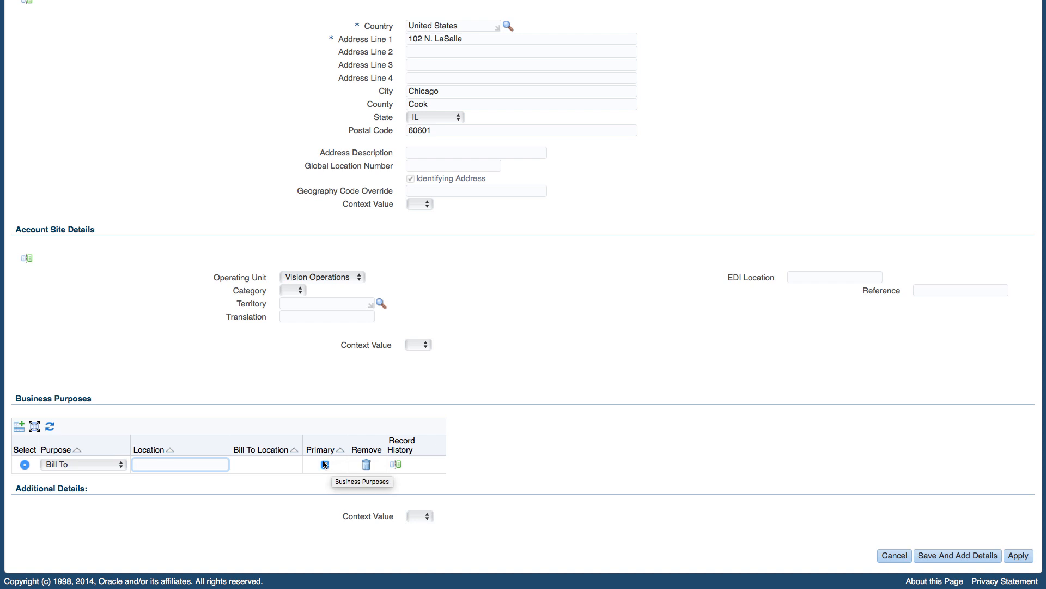
click(324, 464)
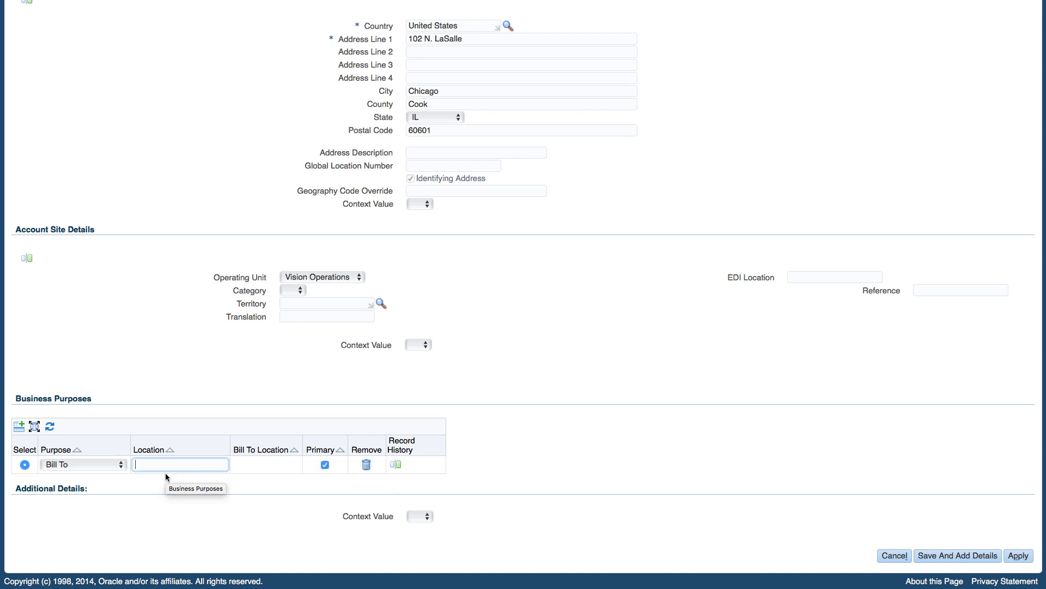
text(I)
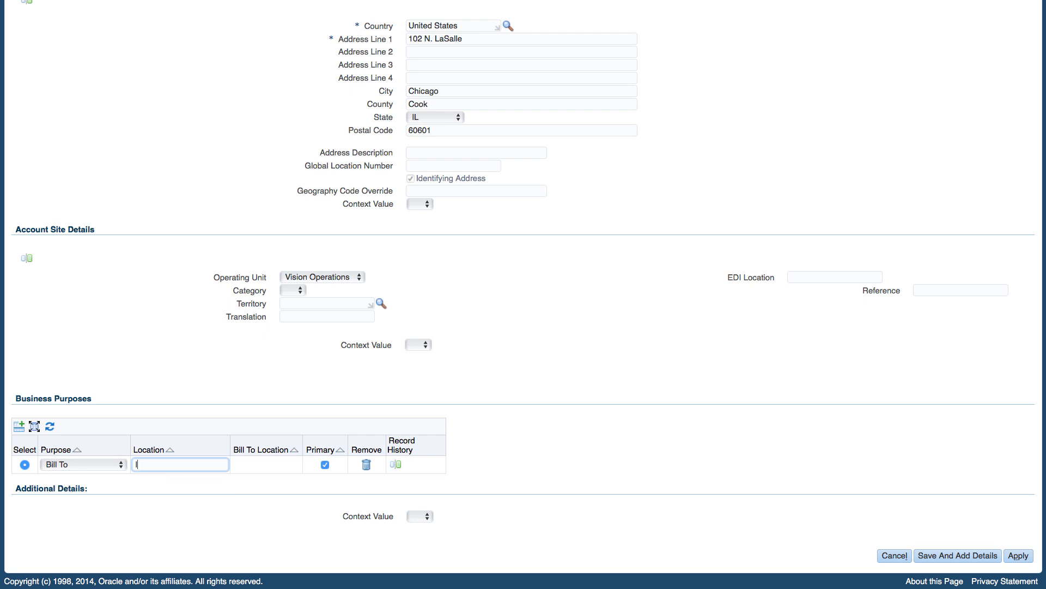
text(L-1001)
click(1018, 556)
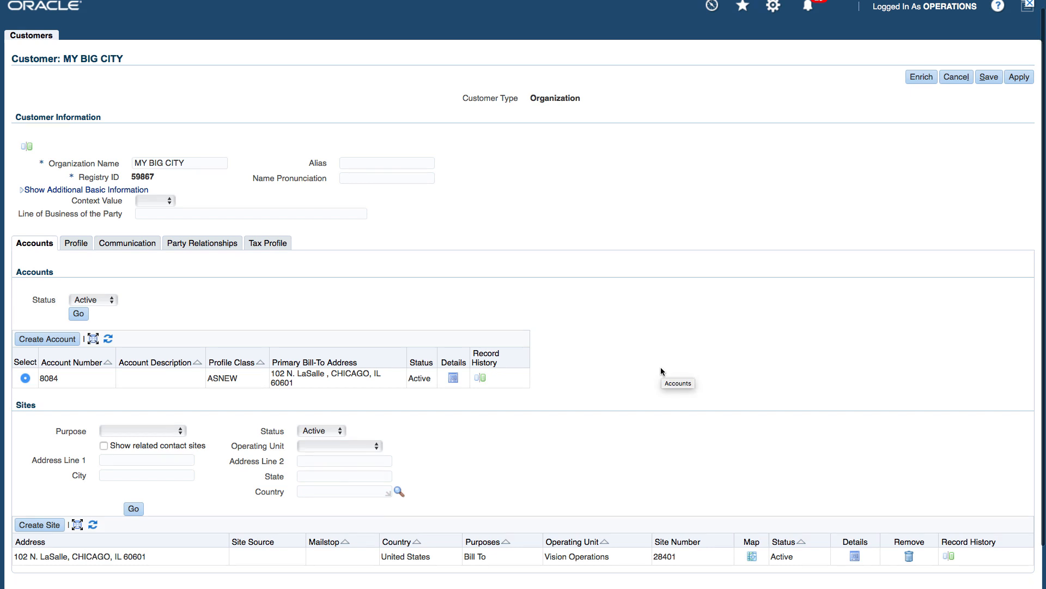
Add a second business purpose of type Ship To in the customer's site record.
scroll(661, 370, down, 2)
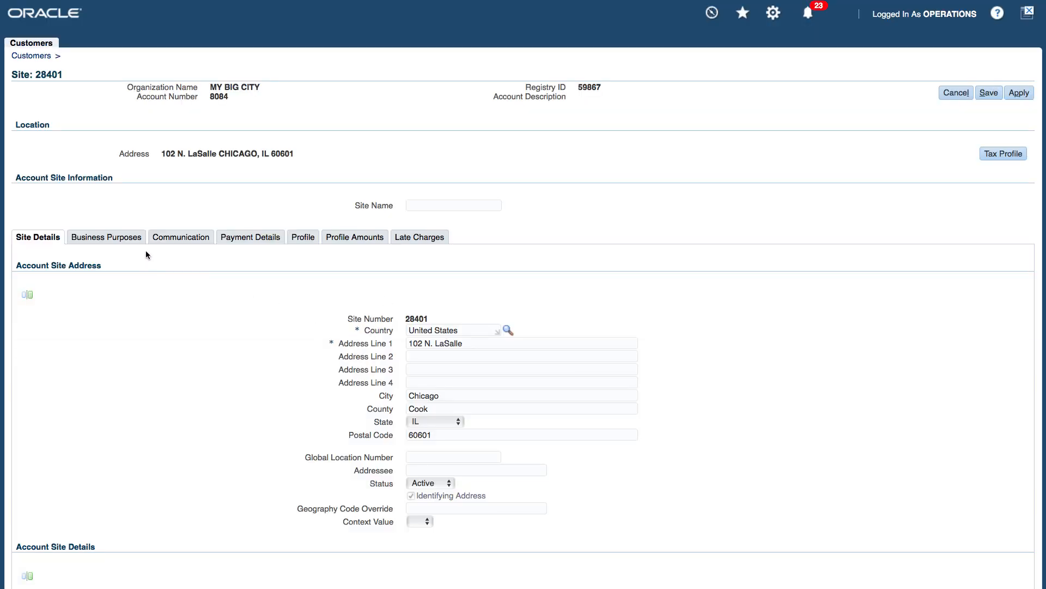
click(90, 240)
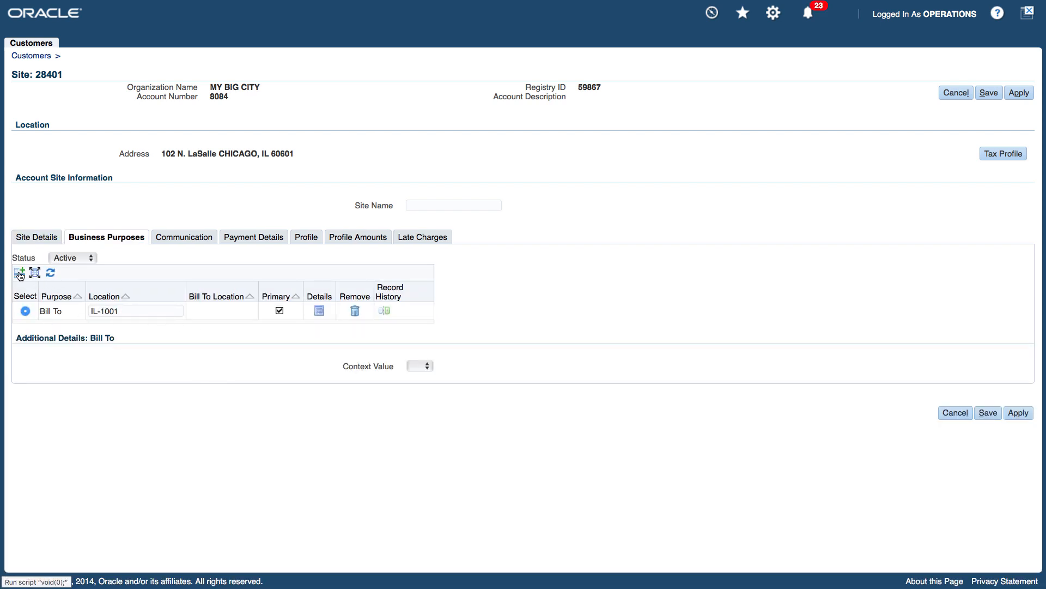
click(19, 274)
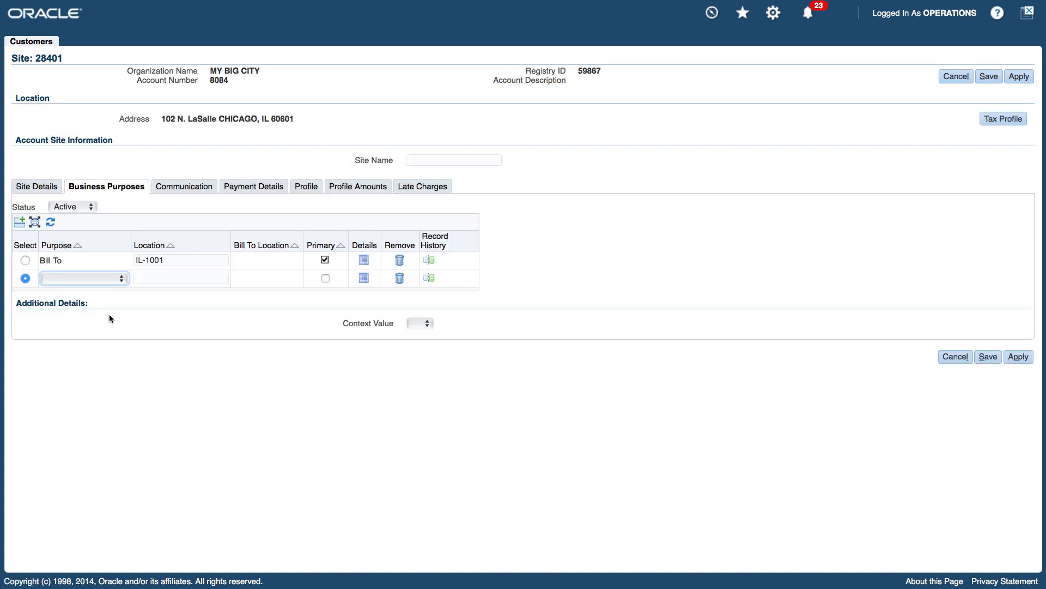
click(122, 280)
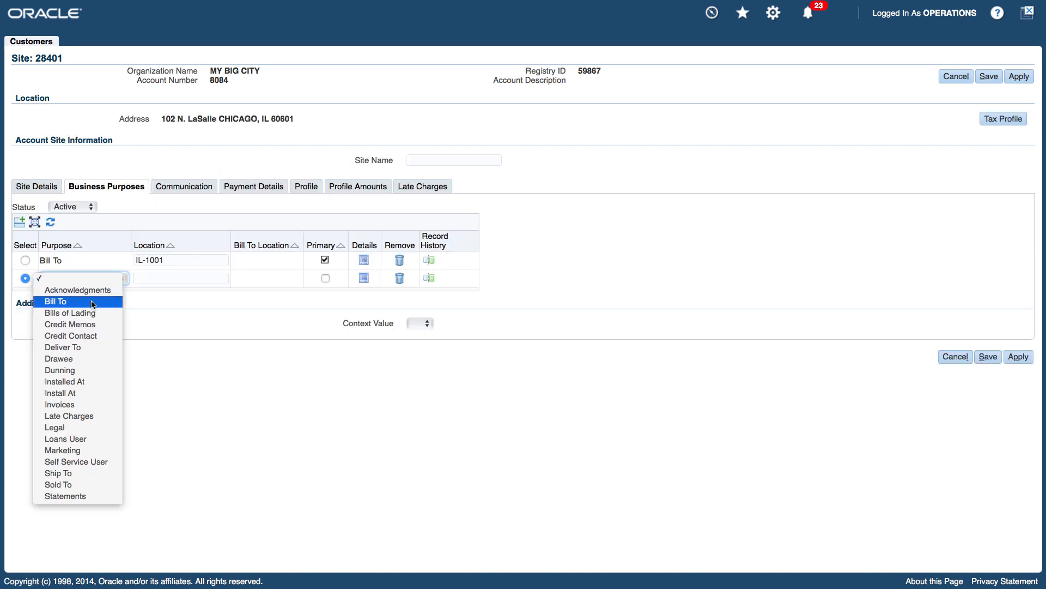
click(71, 473)
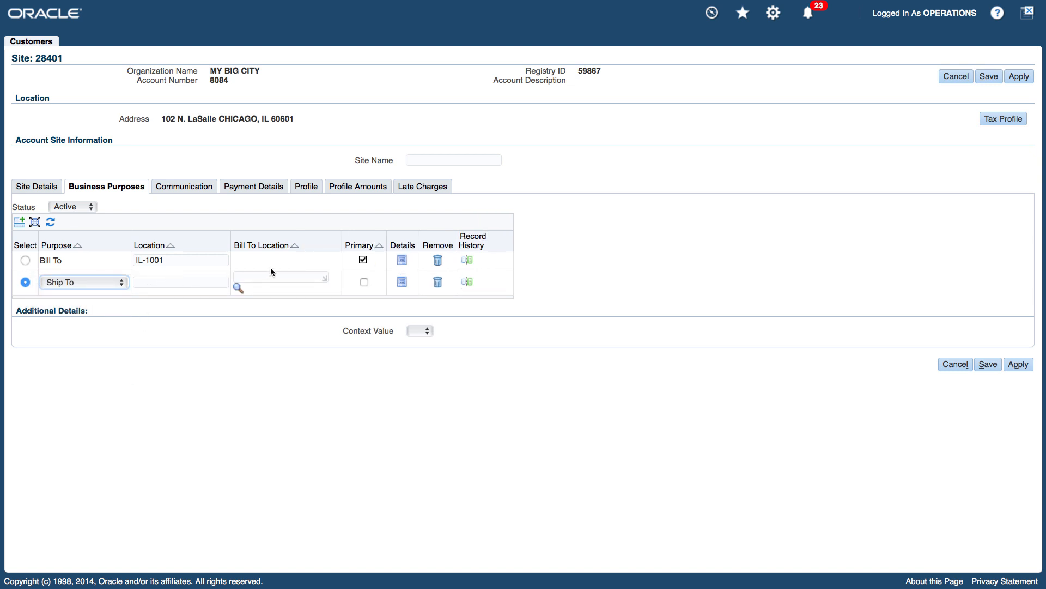
Make the Ship To purpose primary with location IL-1002 and bill-to location IL-1001, and apply the site changes.
click(269, 277)
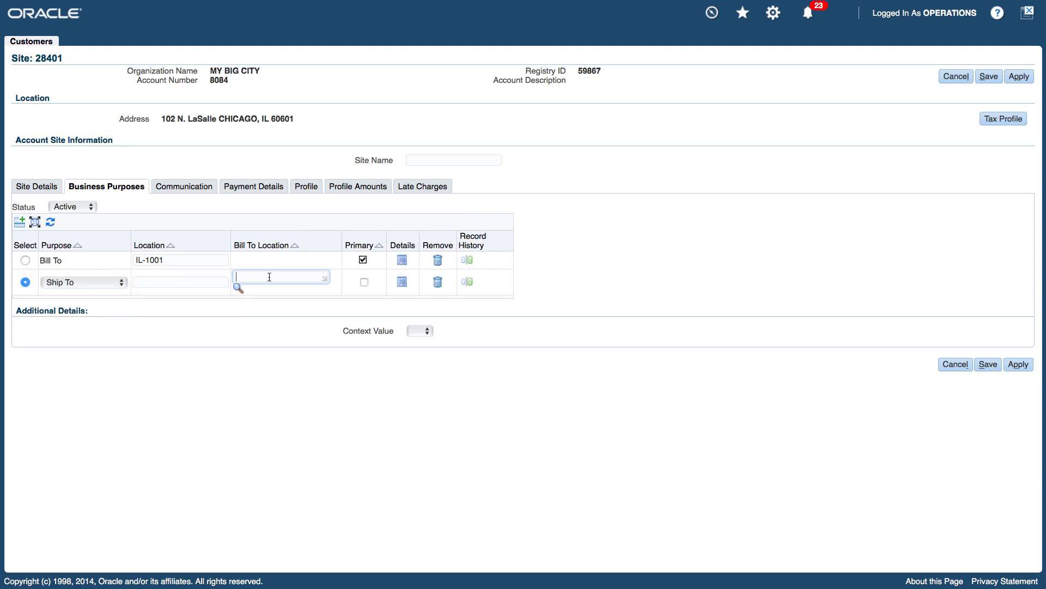
text(IL-1001)
click(364, 282)
click(146, 281)
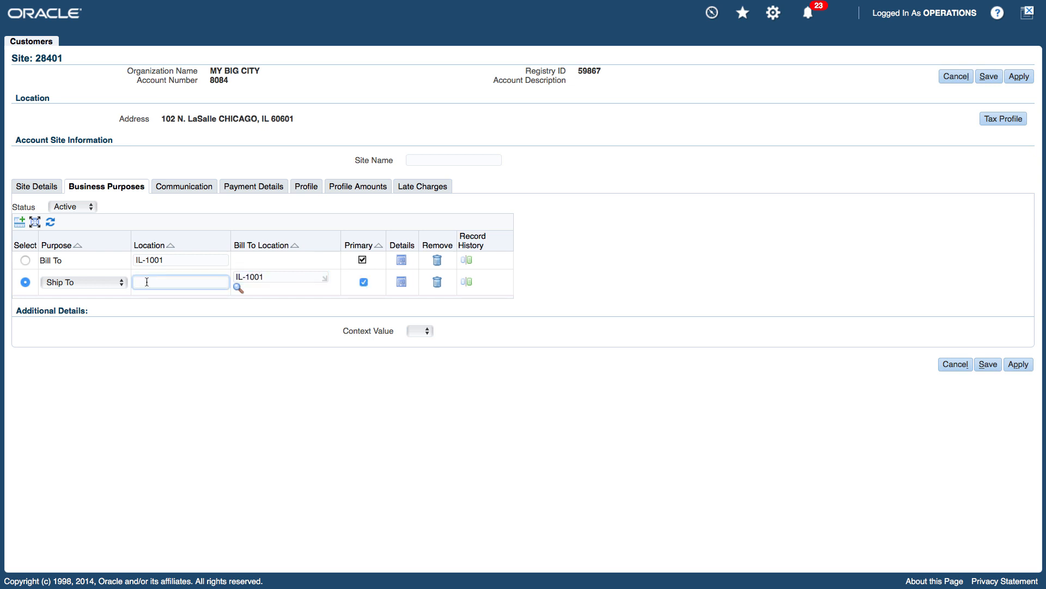
text(IL-1002)
click(609, 389)
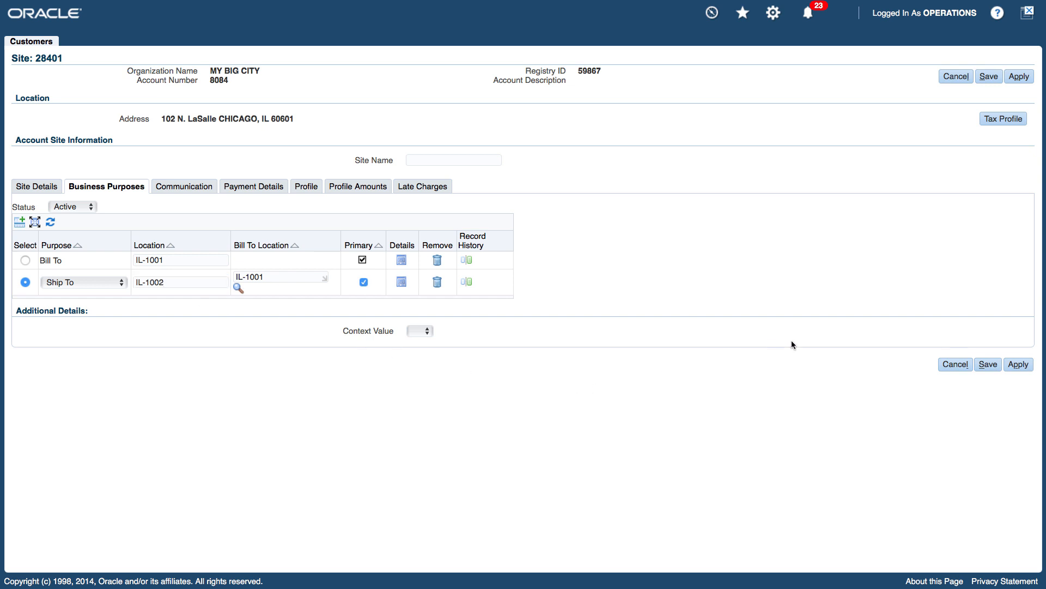
click(1020, 364)
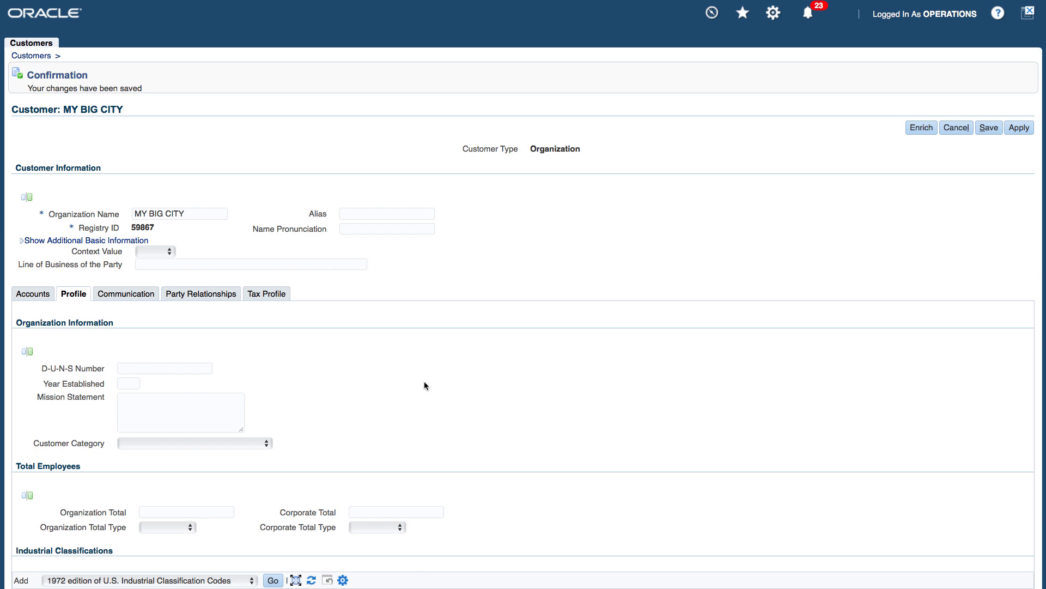
scroll(424, 382, down, 8)
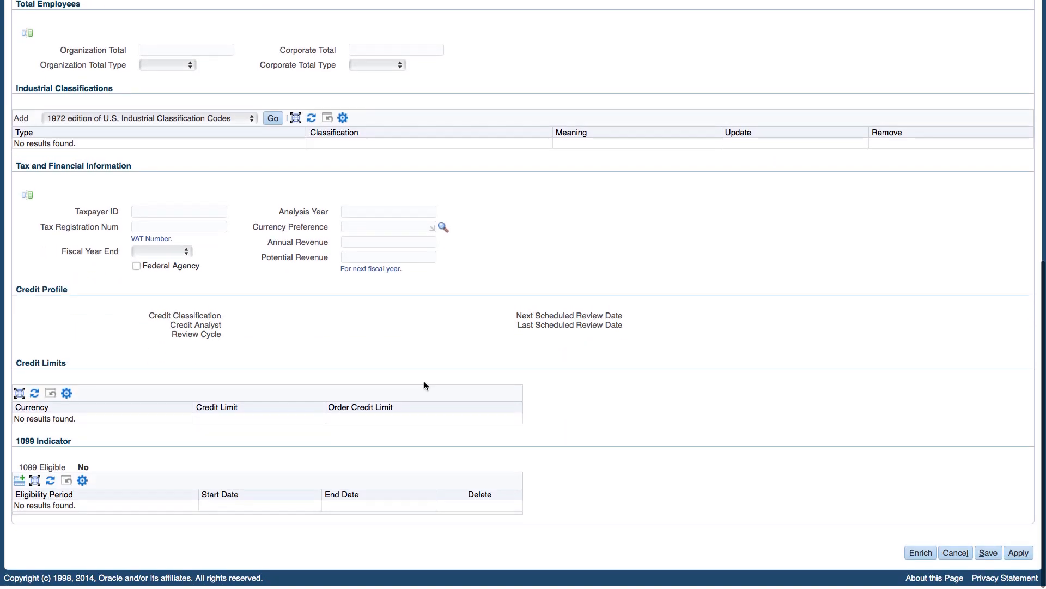
scroll(424, 381, up, 3)
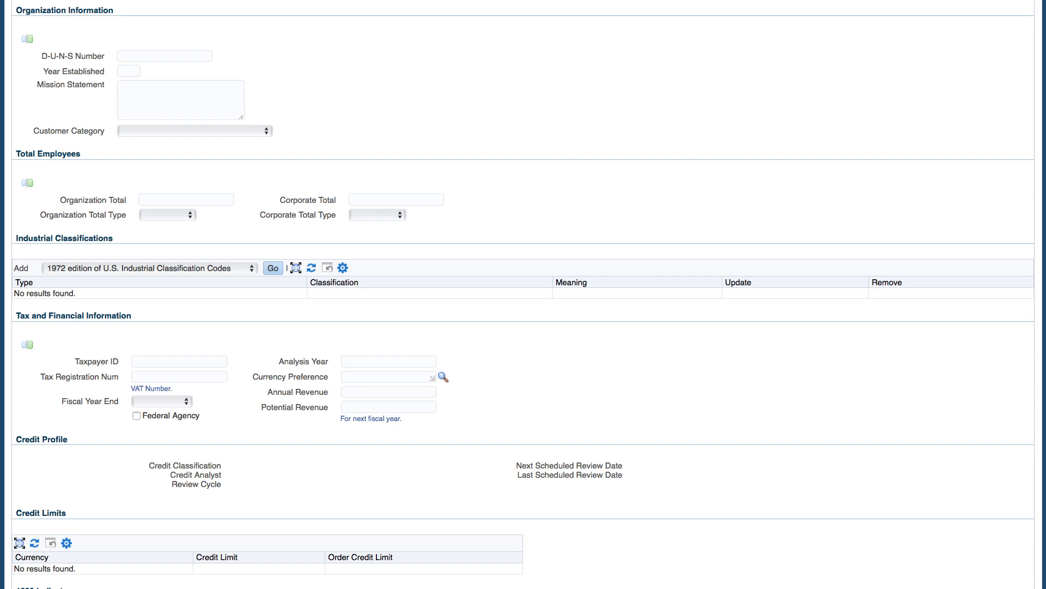
Review the customer's profile information and open the details of its account site from the customer's accounts.
scroll(544, 405, down, 3)
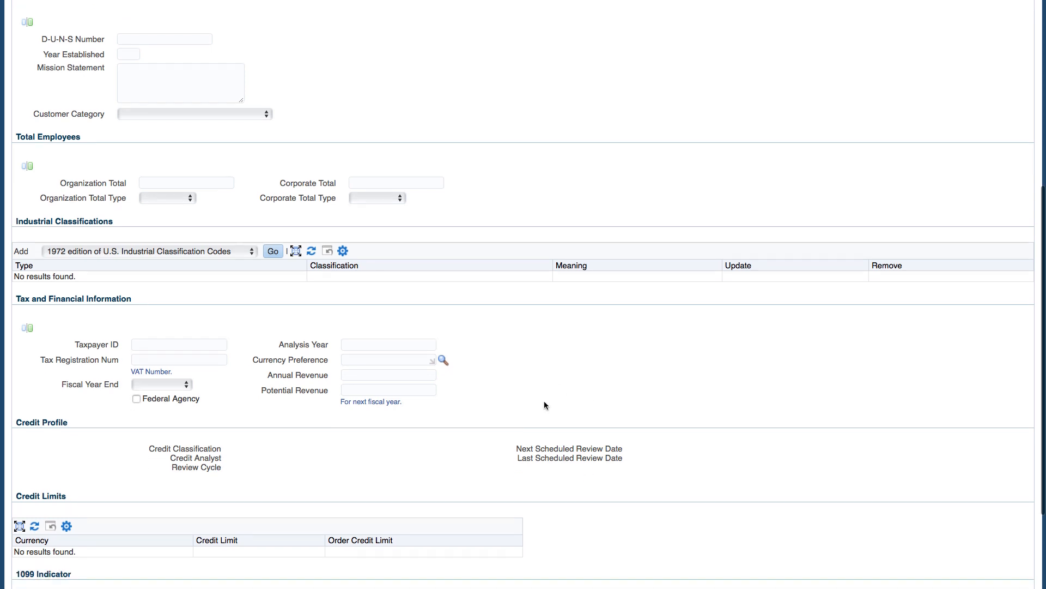
scroll(876, 411, up, 9)
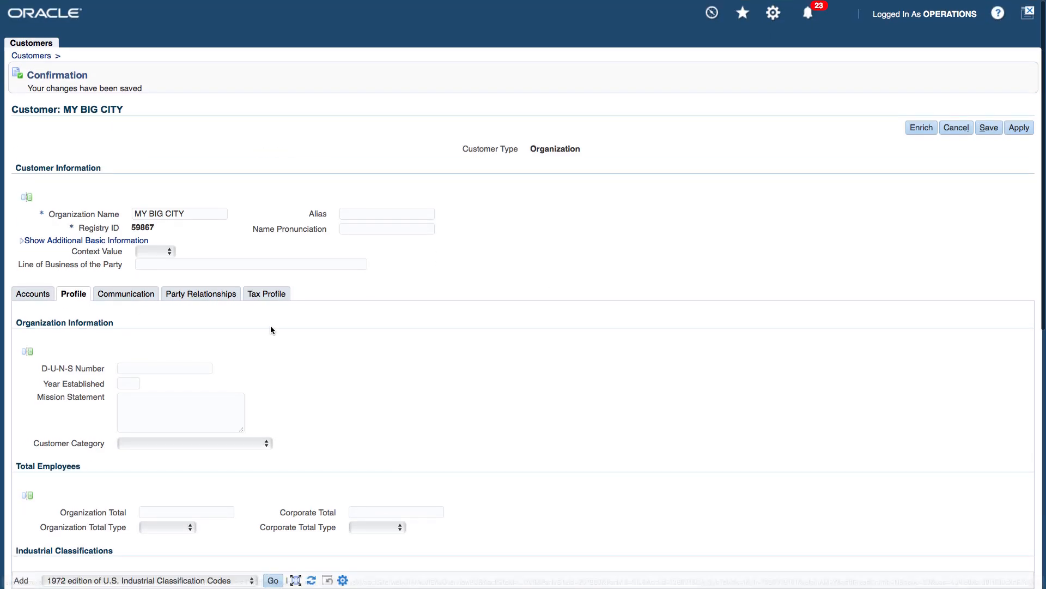
click(33, 295)
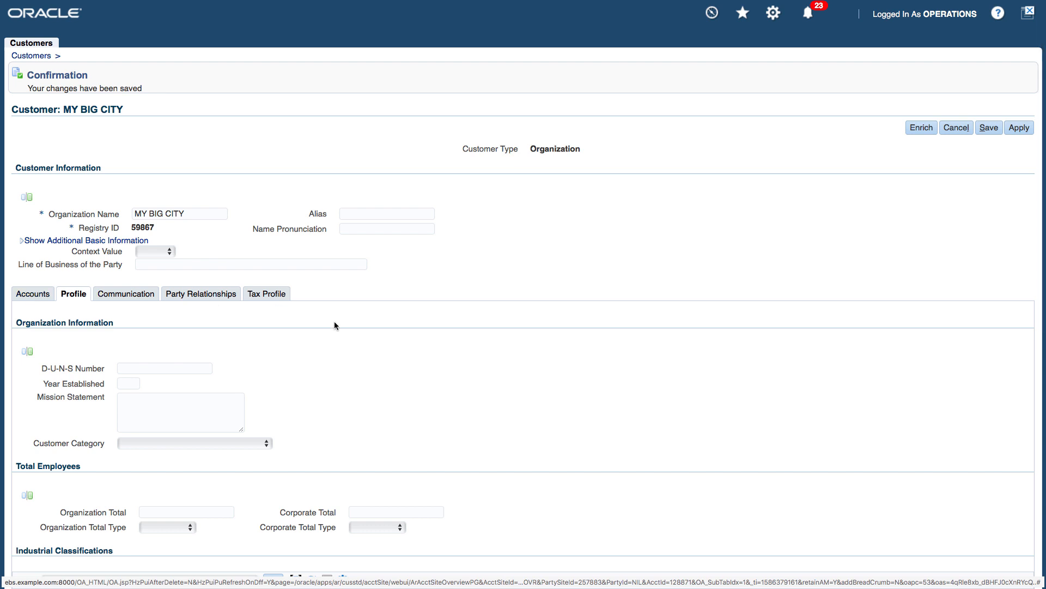
scroll(422, 385, down, 2)
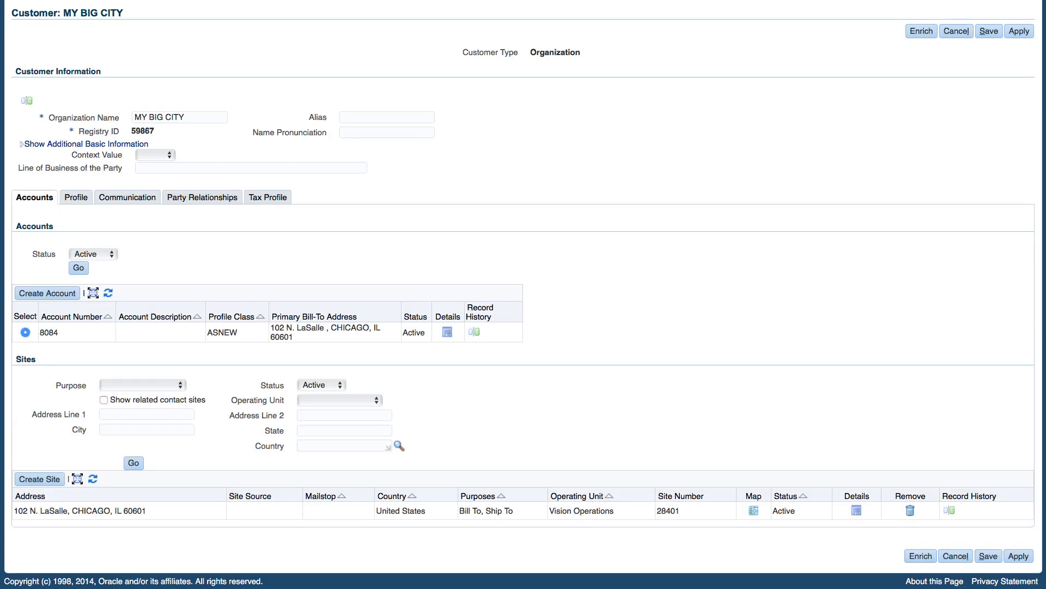
click(856, 511)
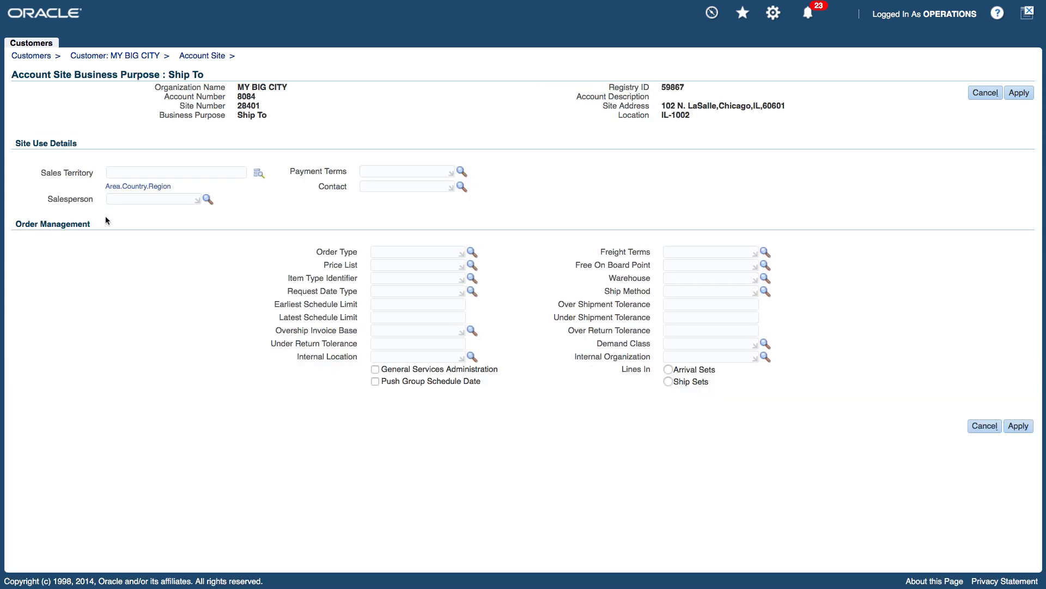
Assign the salesperson in the Ship To business purpose's site use details by entering the person's last name.
click(122, 198)
text(Abb)
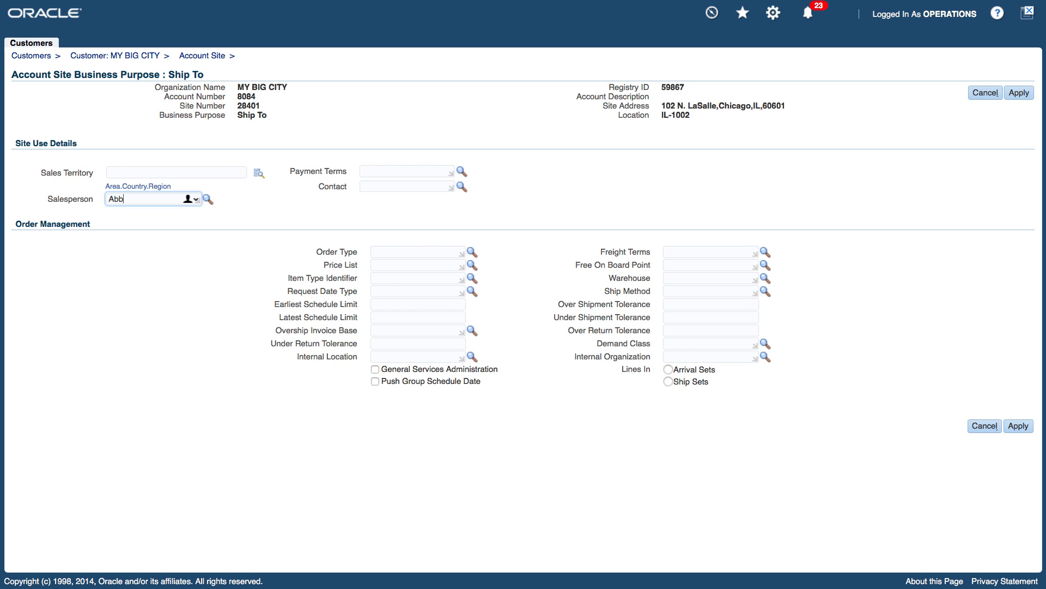
text(ott)
key(Tab)
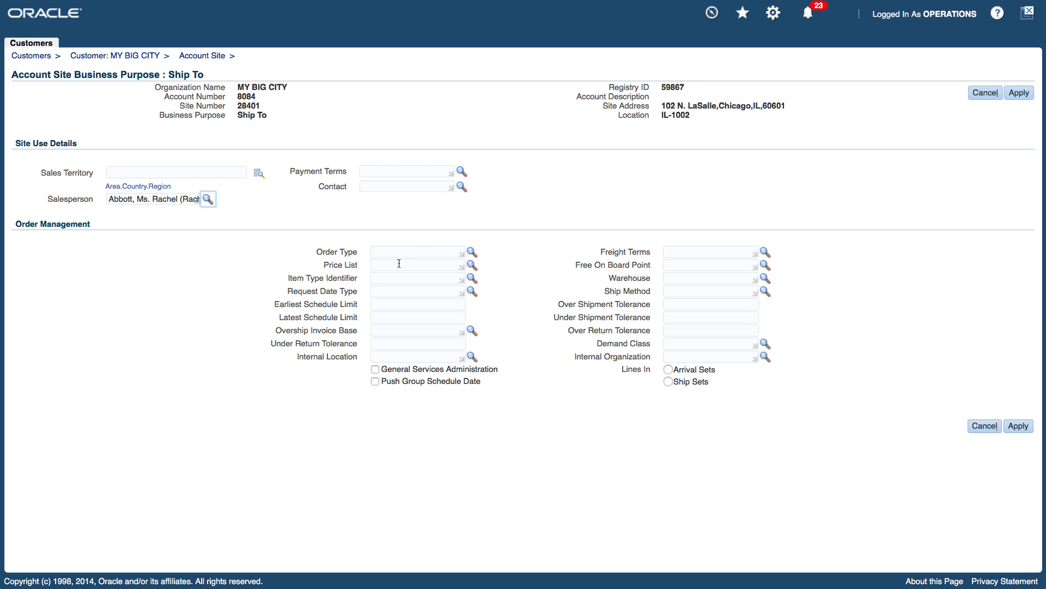
Set the Ship To purpose's order type to Mixed, choosing the plain Mixed entry for order and return lines.
click(380, 251)
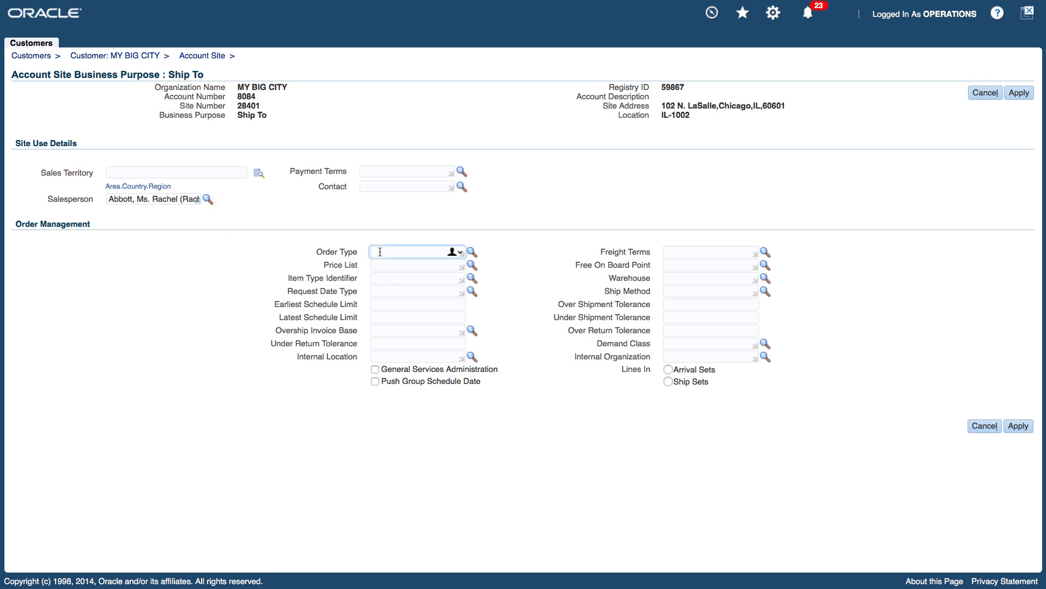
text(Mixed)
key(Tab)
key(Return)
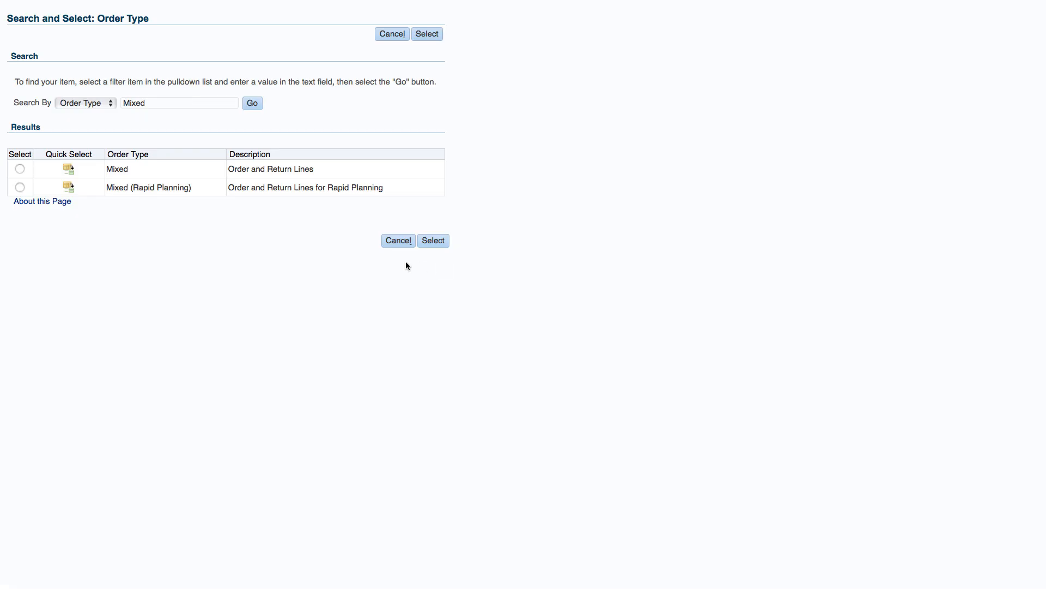
click(69, 169)
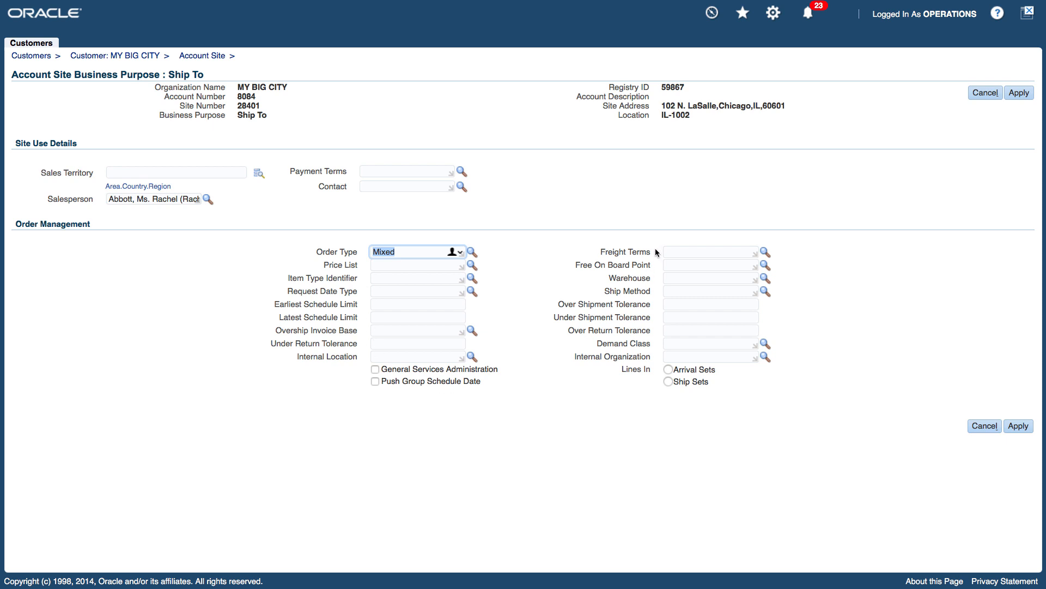
Set the Ship To purpose's warehouse to Seattle Manufacturing and apply the business purpose details.
click(673, 280)
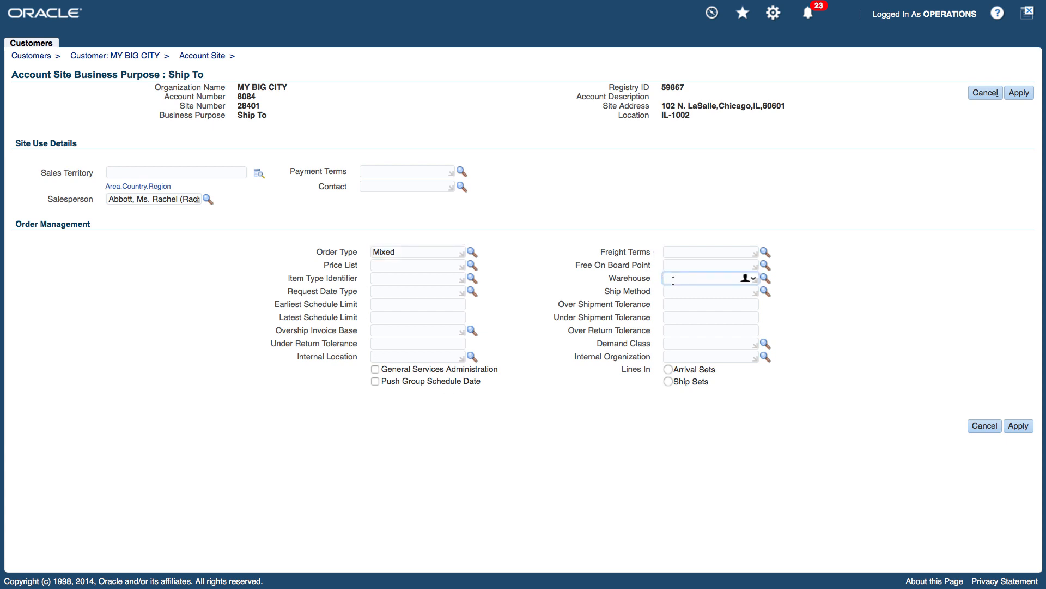
text(Seattle)
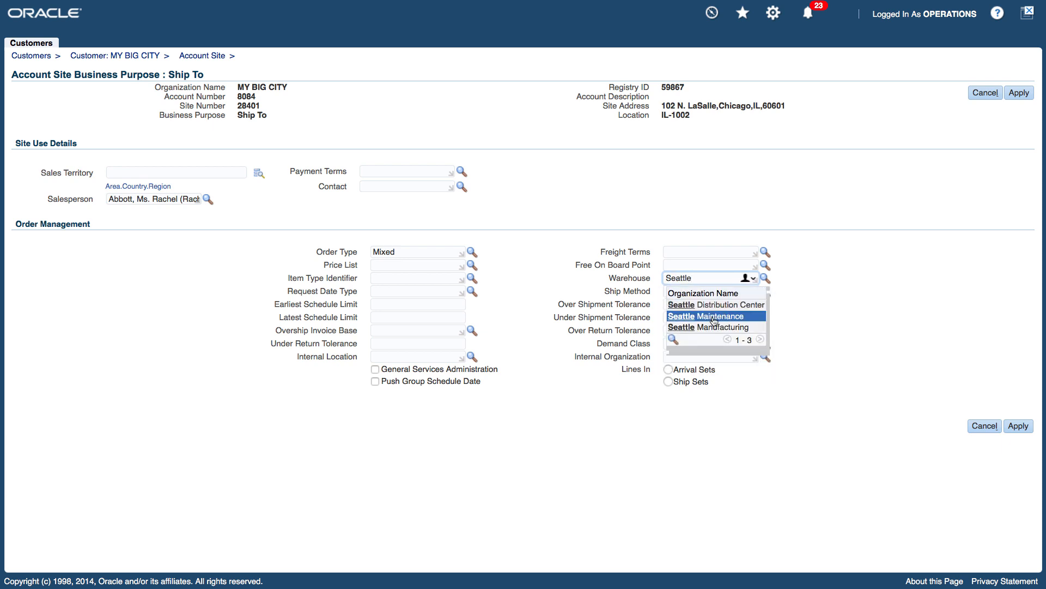
click(715, 328)
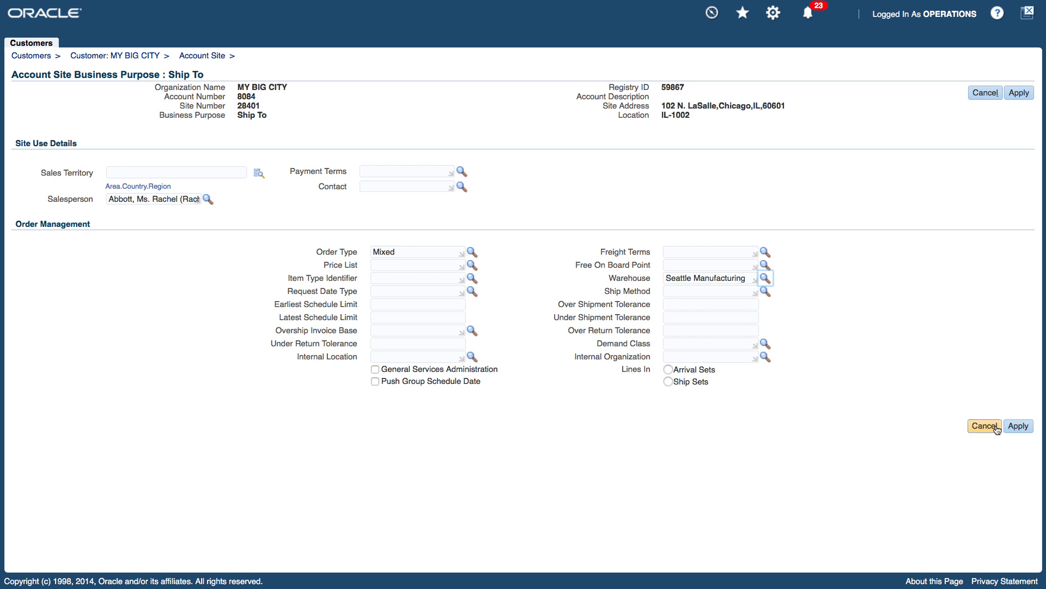
click(1017, 428)
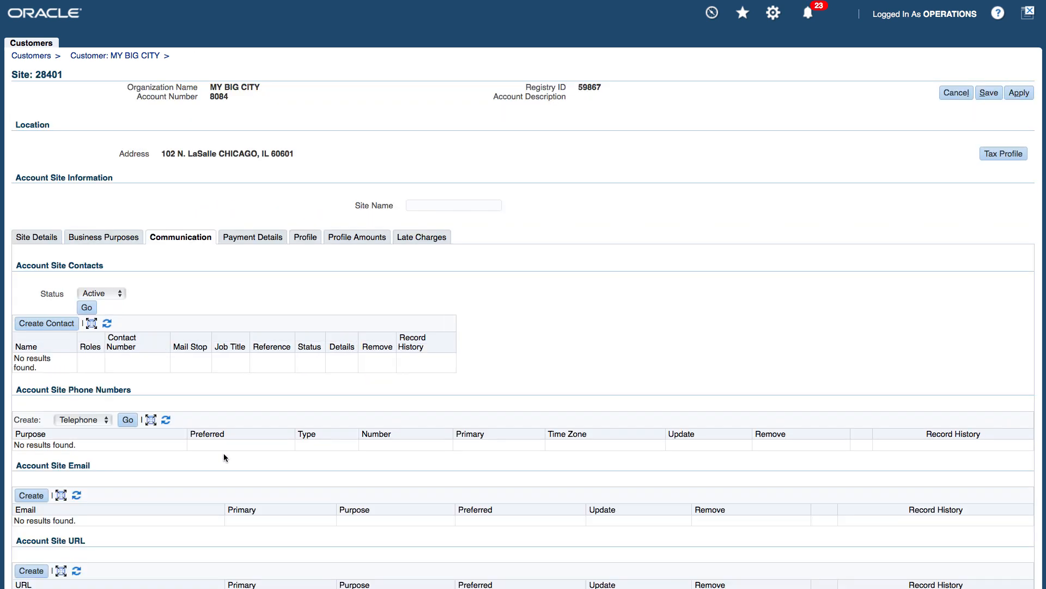
Create an account site contact and enter the contact's first and last name.
click(48, 325)
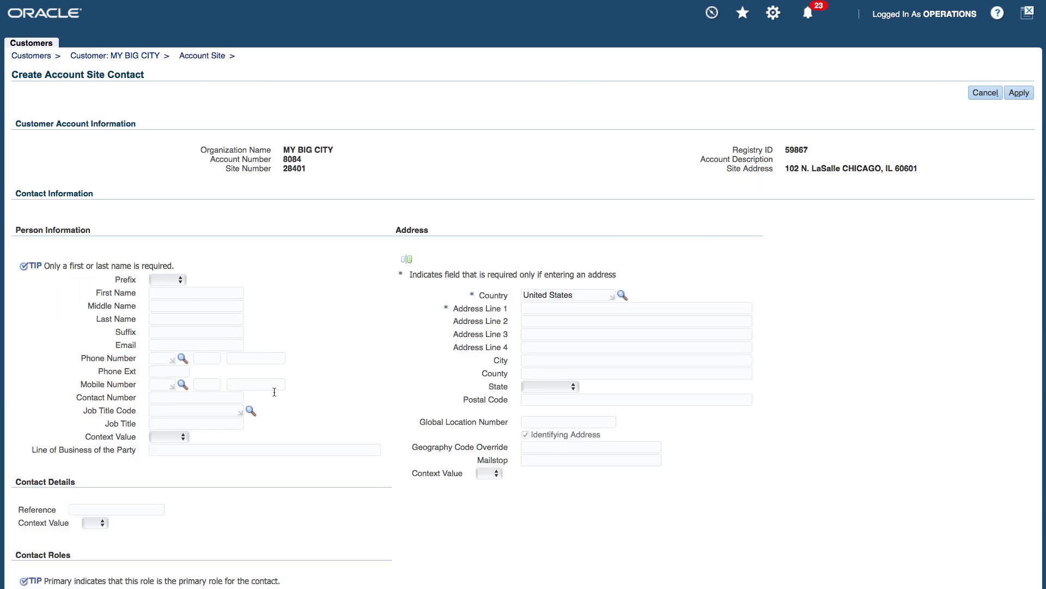
click(162, 290)
text(Bill)
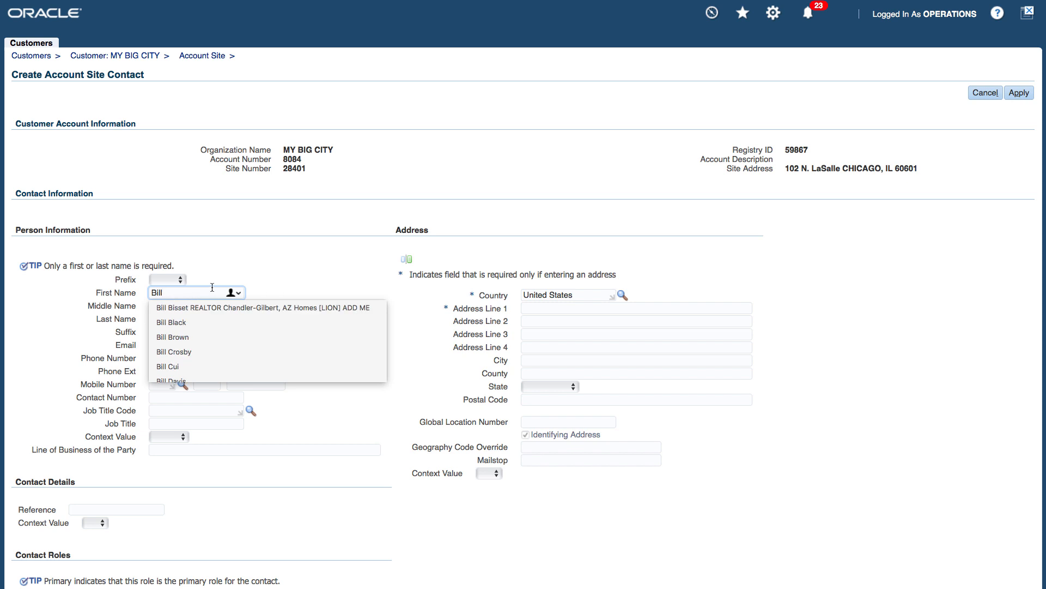
click(269, 272)
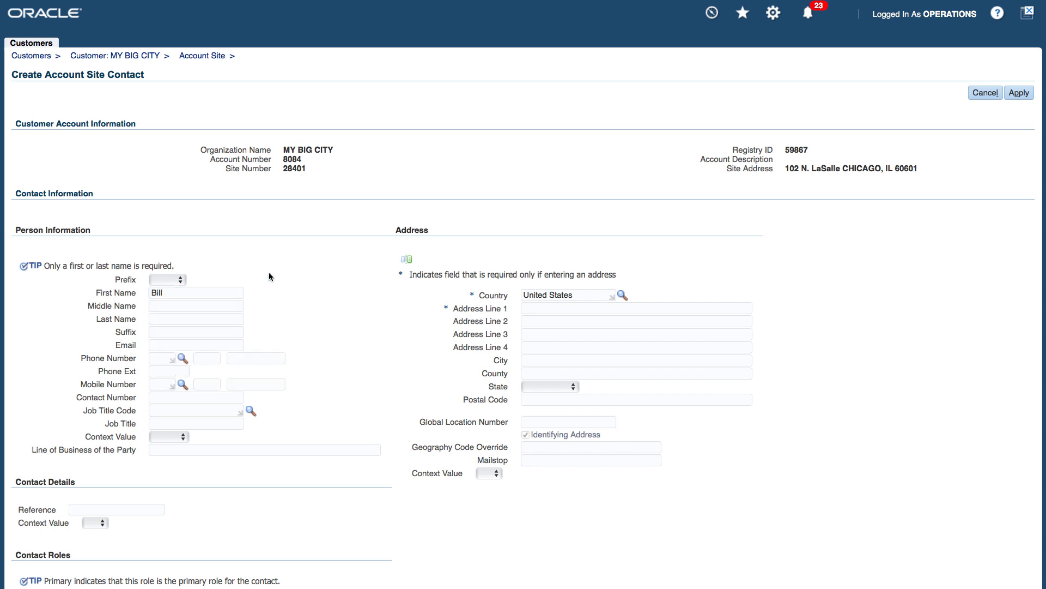
click(159, 317)
text(Payers)
click(283, 320)
Enter the contact's phone number across the three phone number fields.
click(155, 357)
text(5)
text(55)
click(203, 360)
text(111)
click(235, 359)
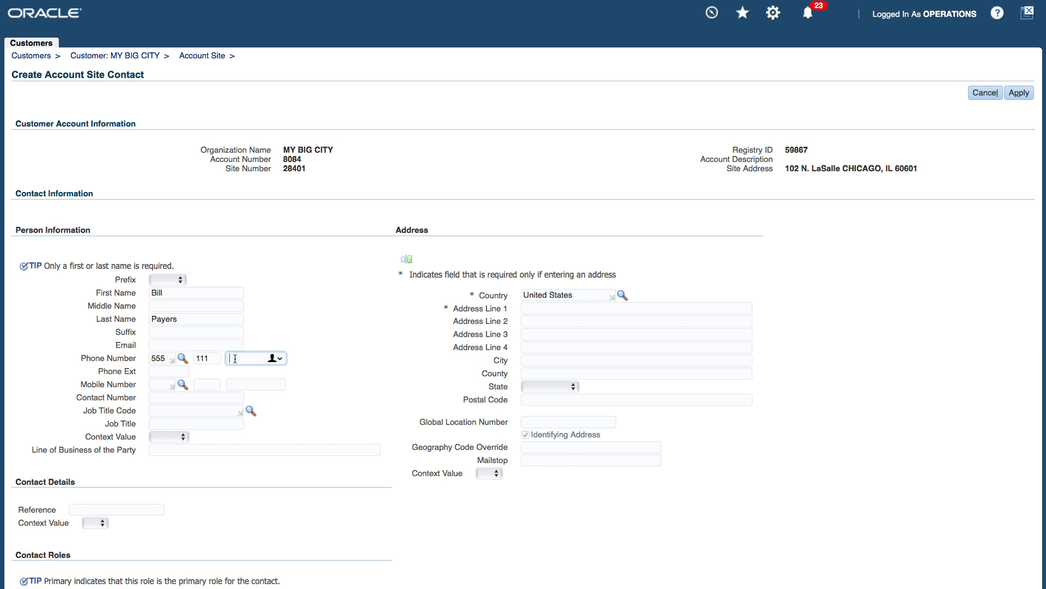
text(2345)
click(297, 393)
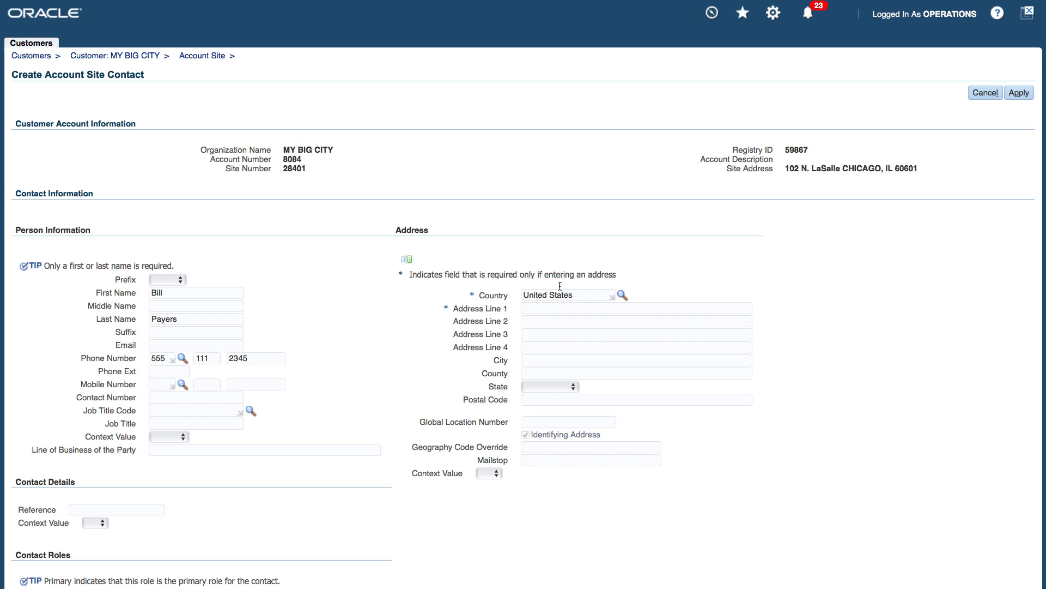
Fill in the contact's address with the street line, city, state and postal code.
click(537, 308)
text(1)
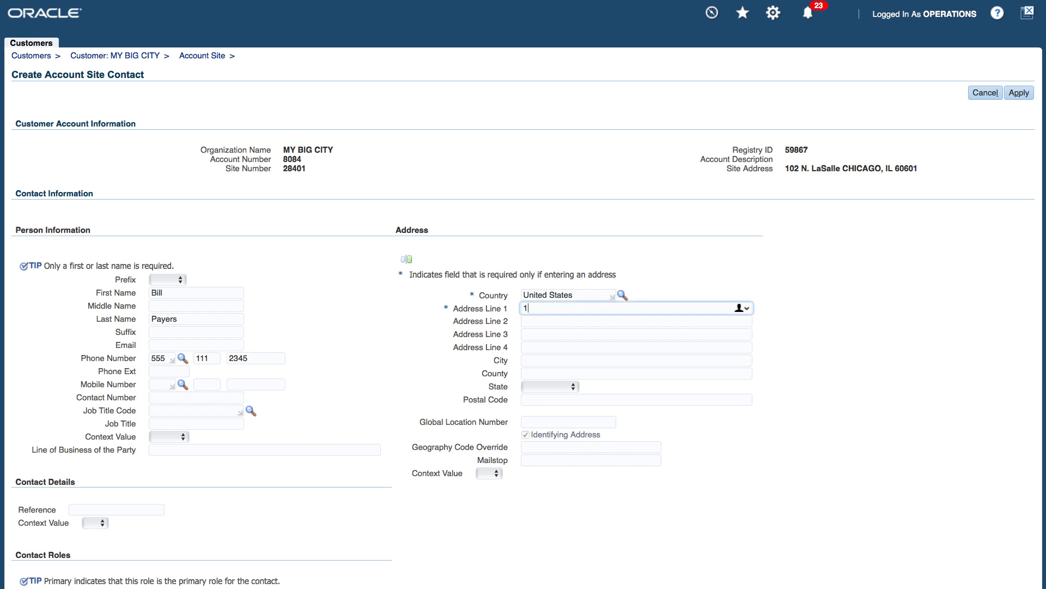
text(2 LaSalle Avenue)
click(406, 390)
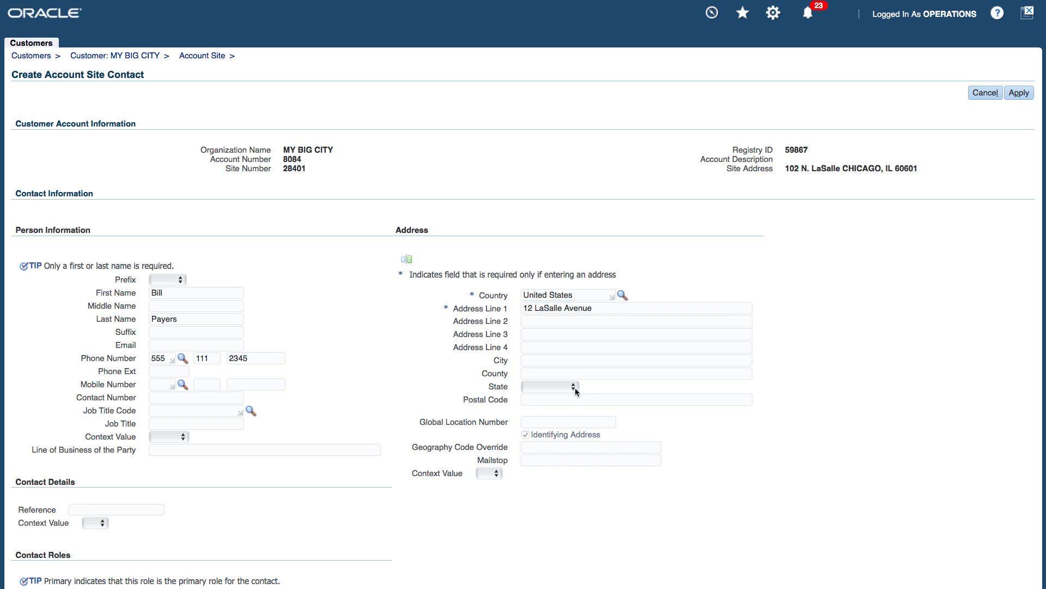
click(538, 361)
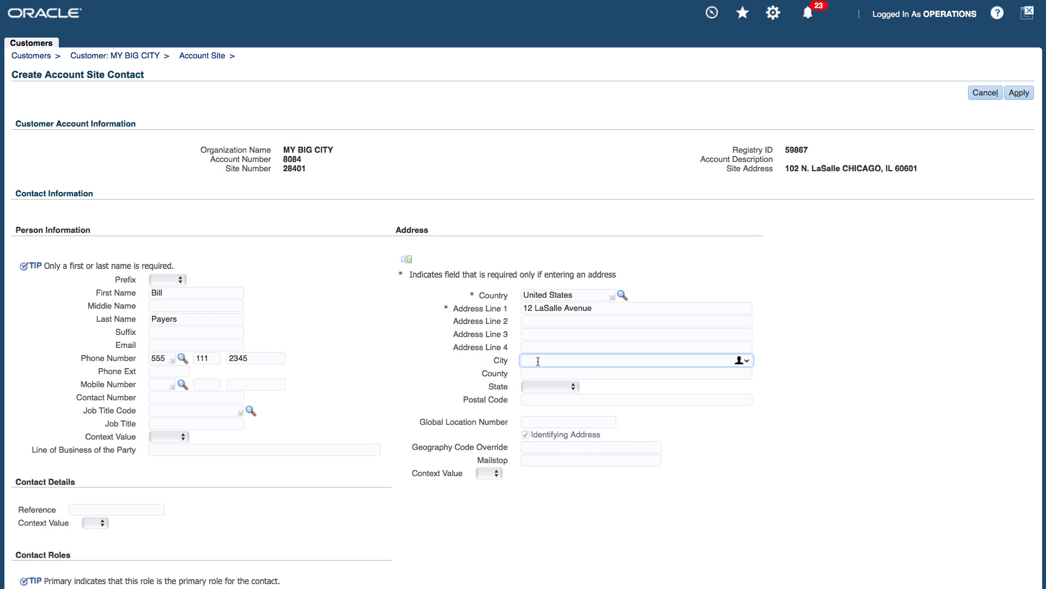
text(Chicago)
click(530, 373)
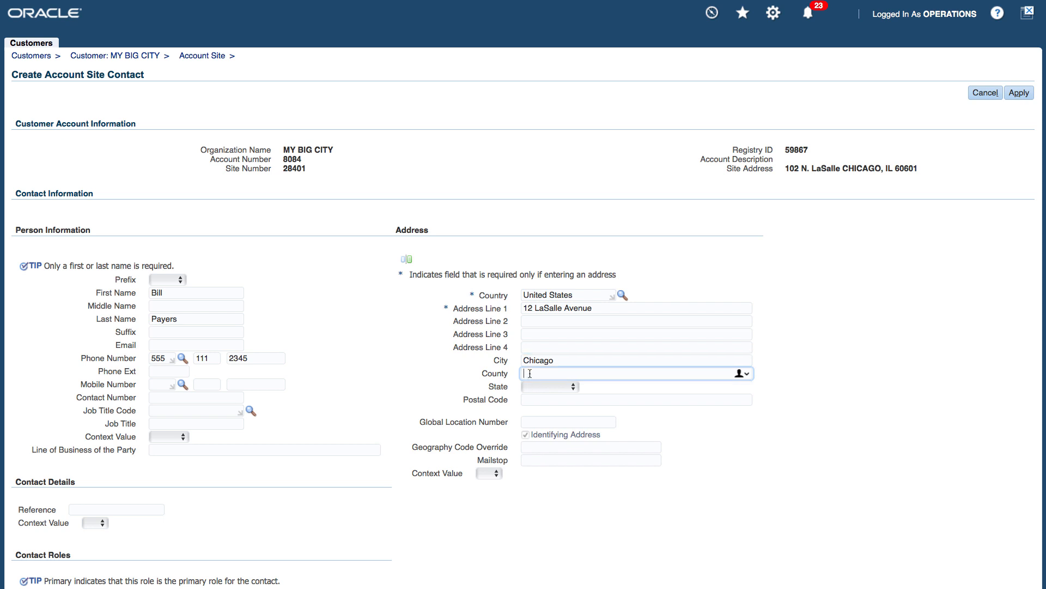
click(543, 387)
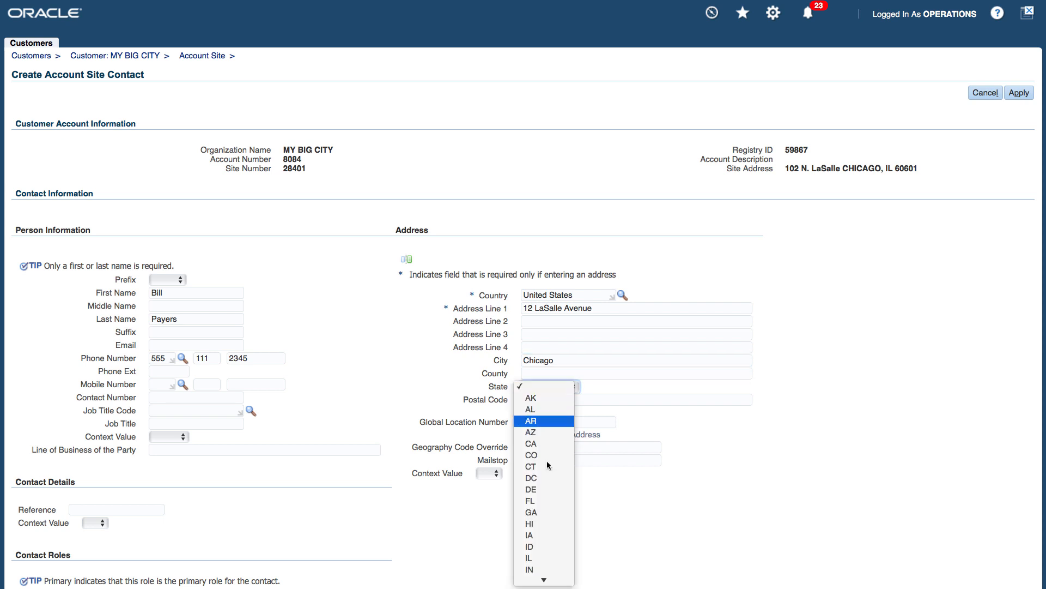
click(549, 558)
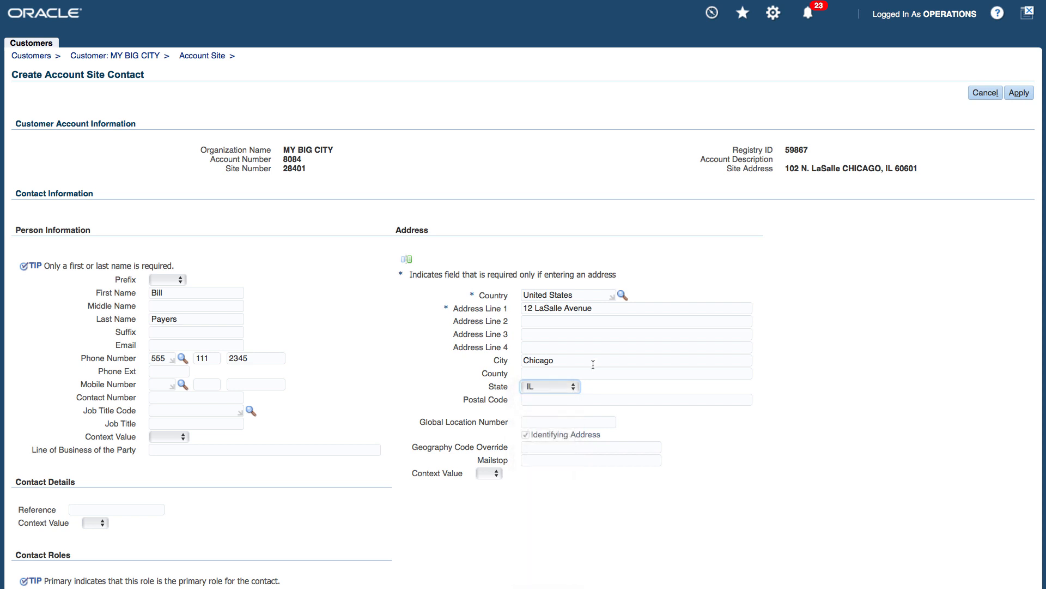
click(539, 402)
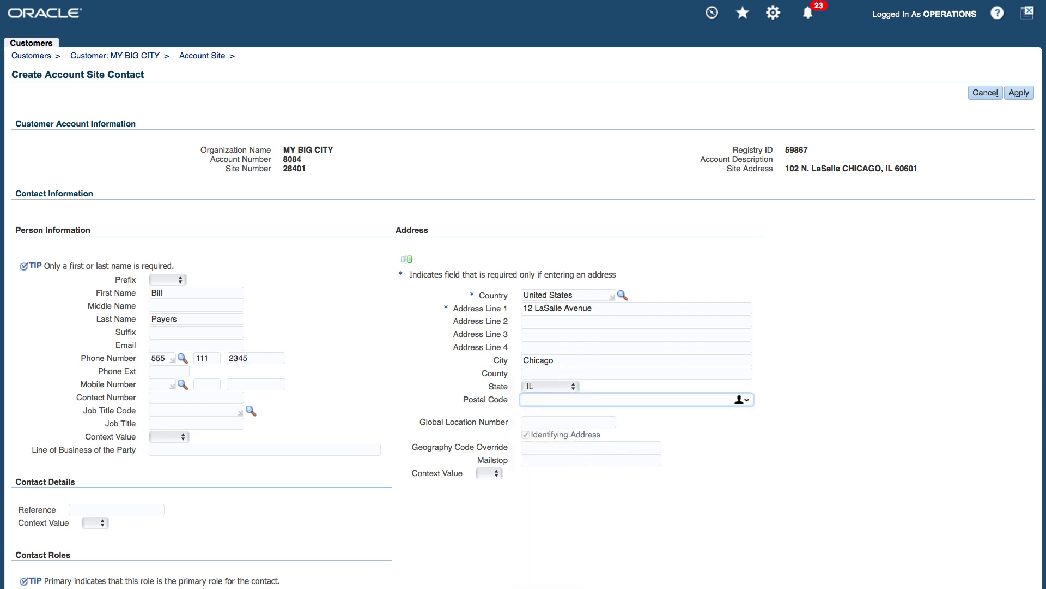
text(60602)
click(557, 496)
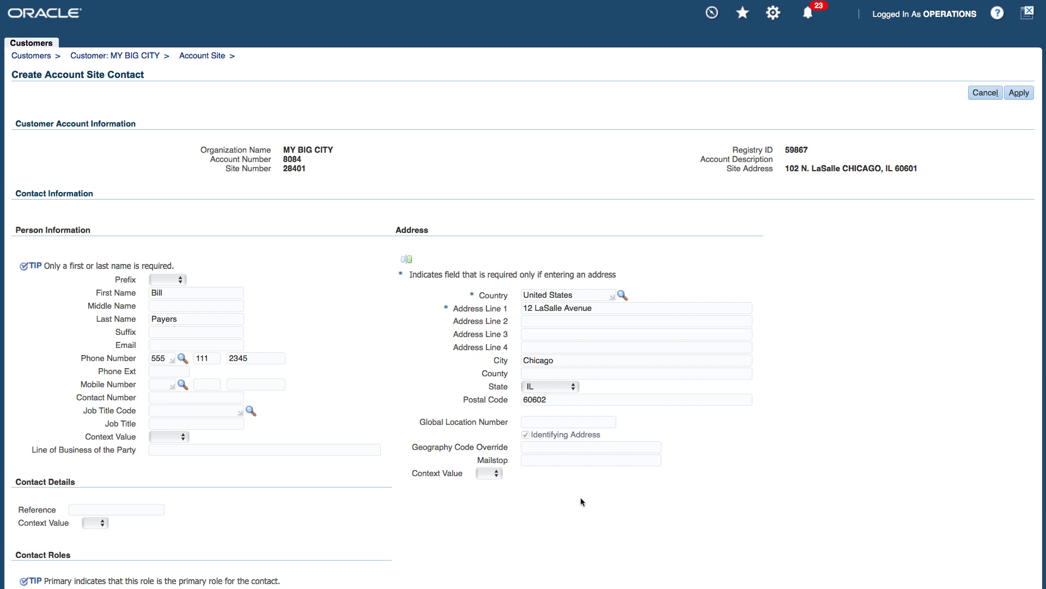
Add a Credit Contact role to the contact and mark it as primary.
scroll(580, 497, down, 3)
scroll(581, 501, down, 1)
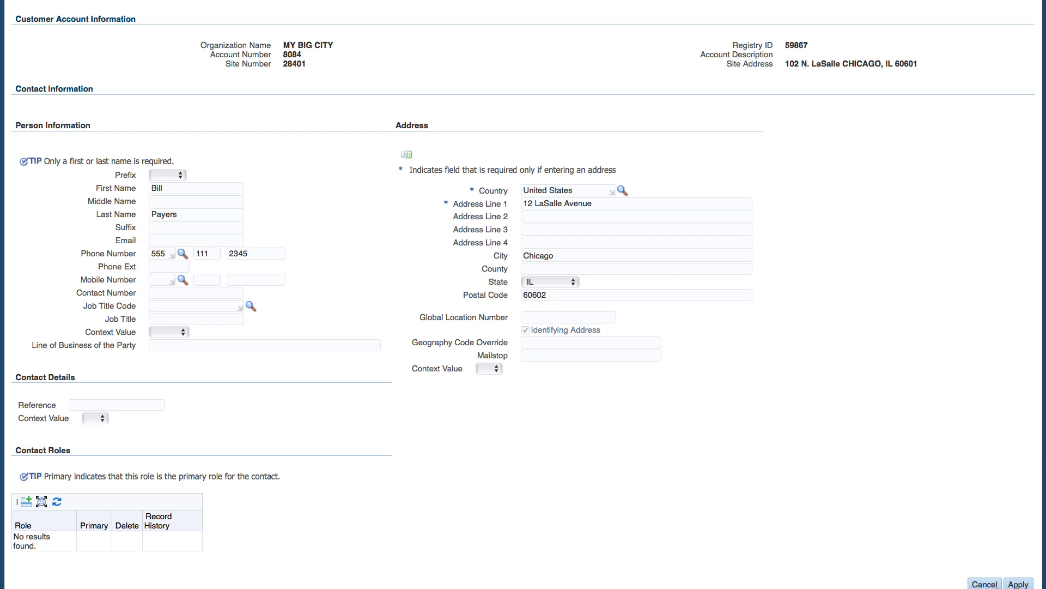
click(29, 502)
scroll(250, 494, down, 2)
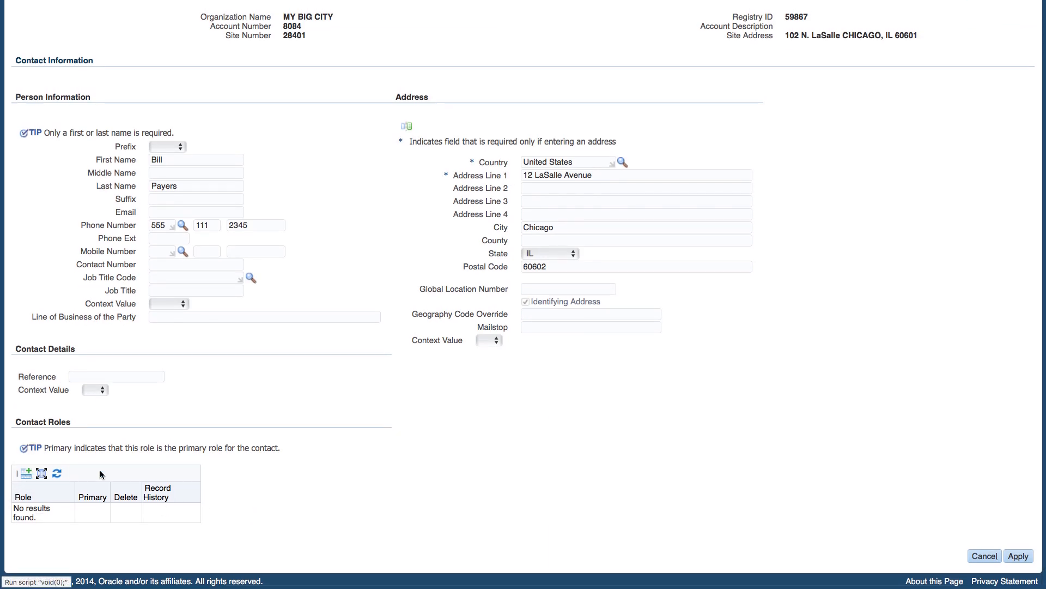
click(96, 524)
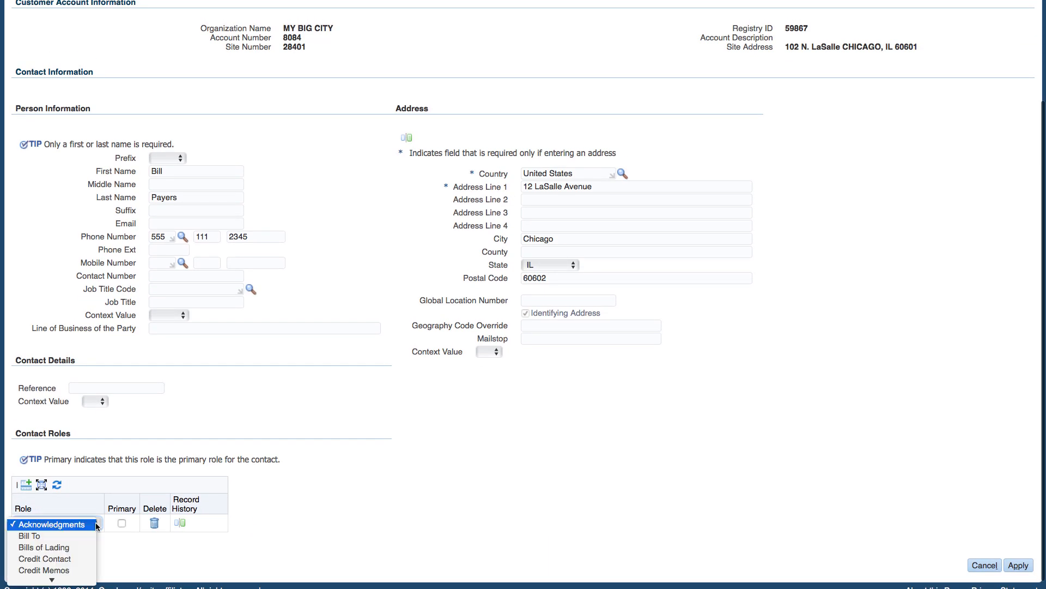
scroll(80, 548, down, 4)
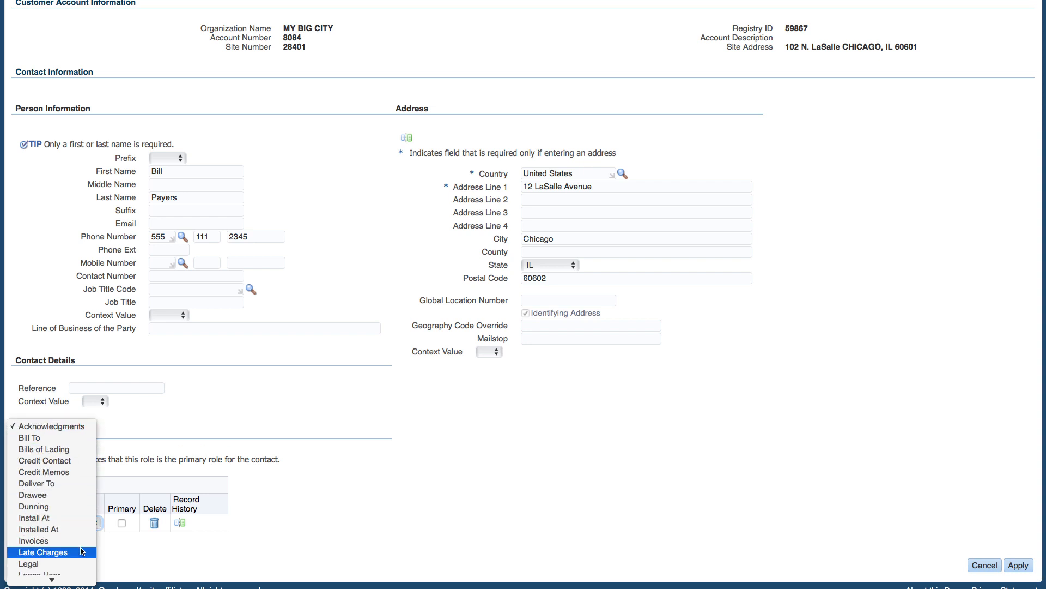
click(56, 460)
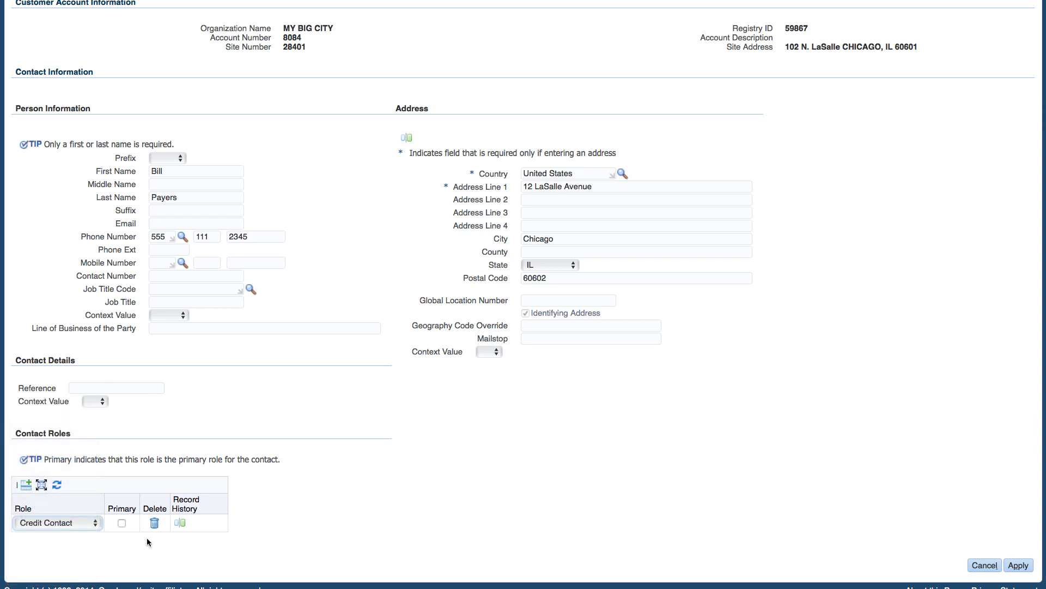
click(122, 523)
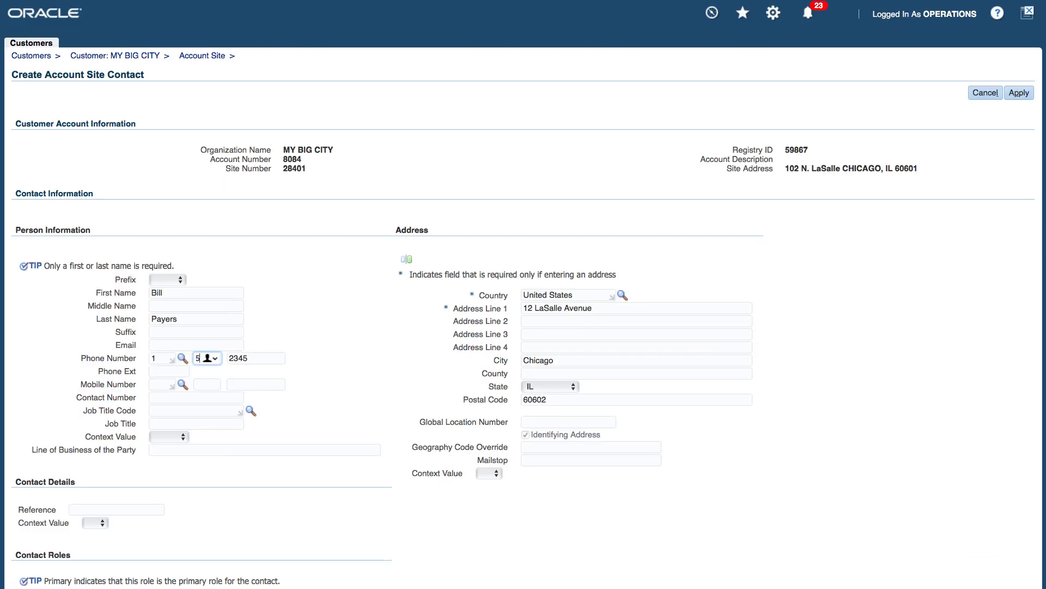
Correct the contact's phone number so the area code and the full local number are in their proper fields.
text(55)
click(255, 358)
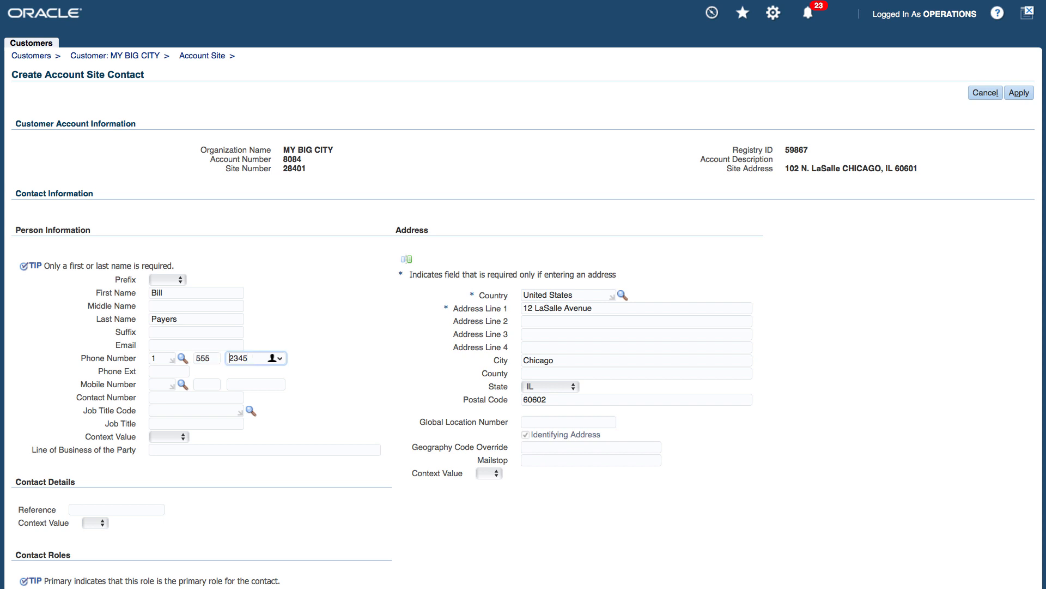
text(111-)
click(352, 359)
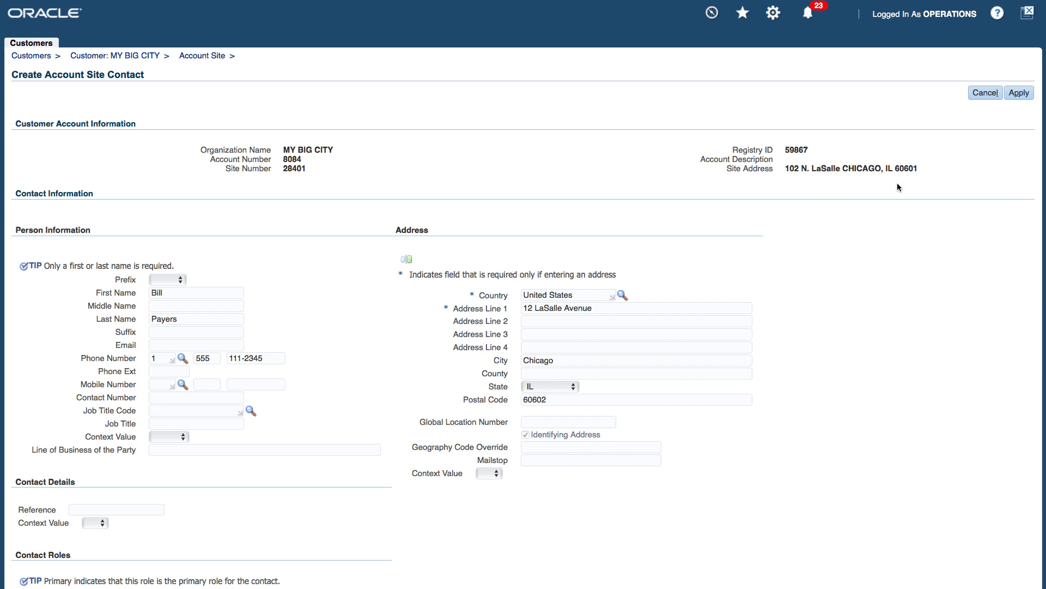
Apply the new account site contact and the site changes to return to the MY BIG CITY customer record.
click(1020, 93)
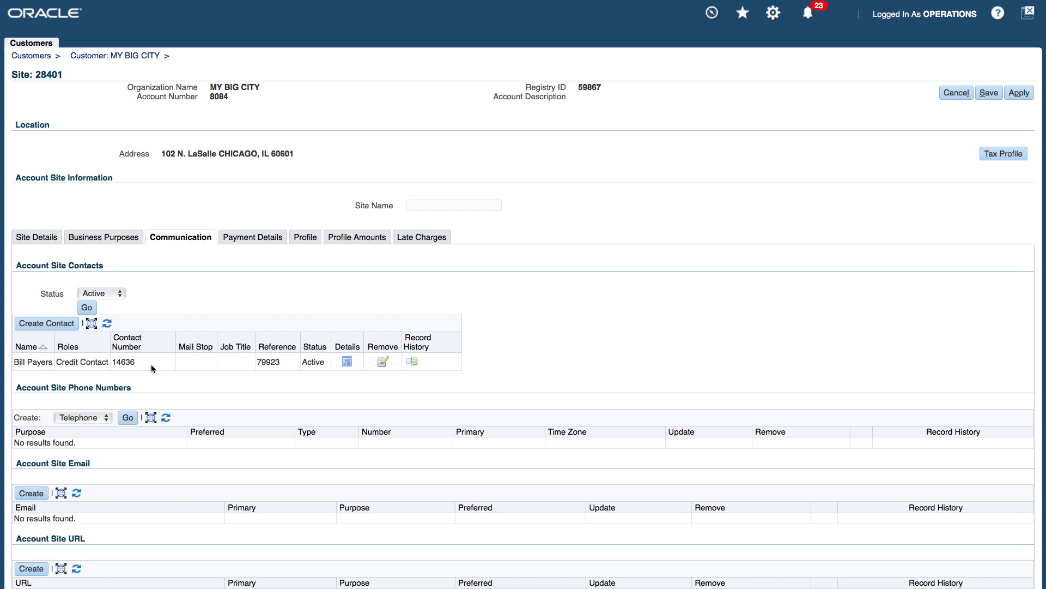
scroll(179, 376, down, 3)
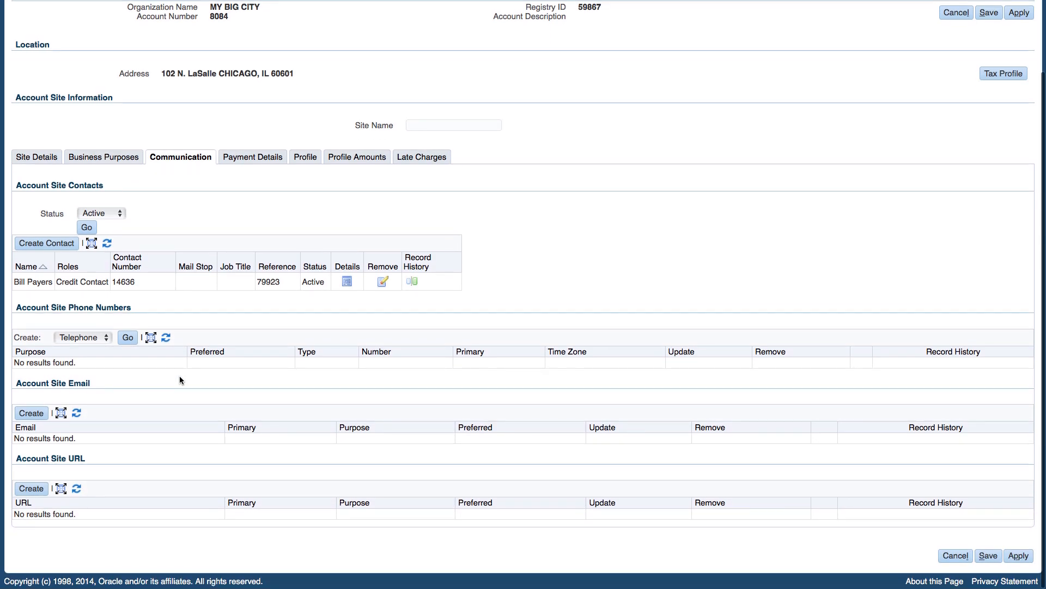
scroll(187, 476, up, 1)
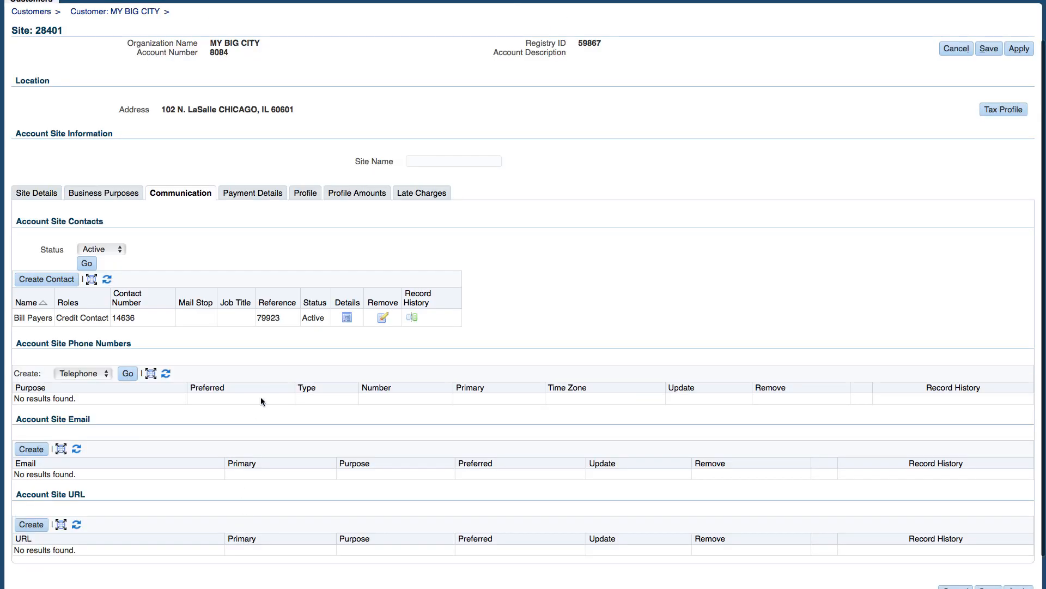
click(1019, 49)
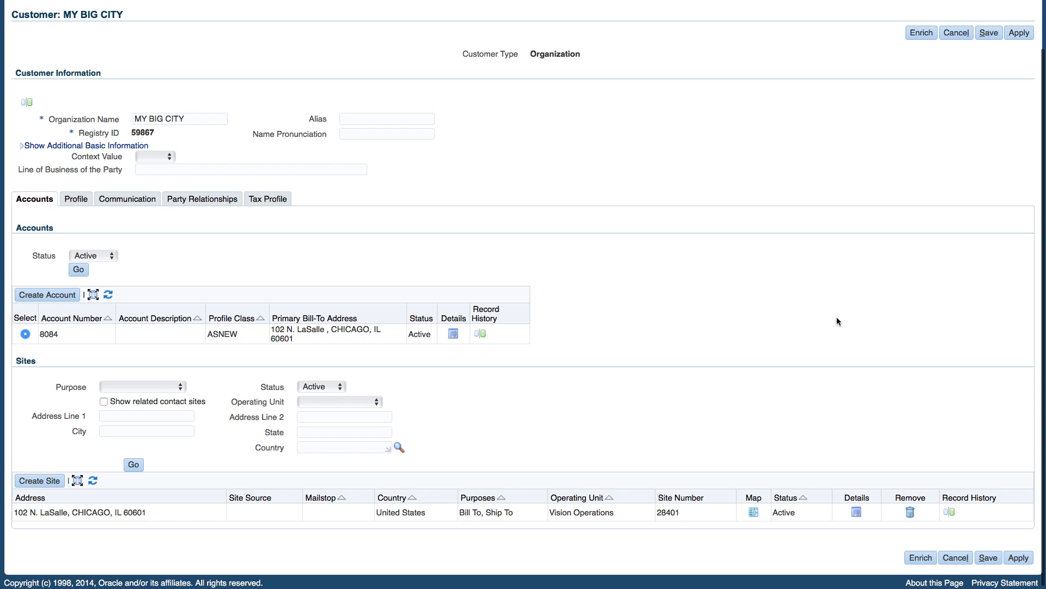
Review the MY BIG CITY customer's account and site, save the record and apply it to finish the customer entry.
scroll(836, 316, up, 2)
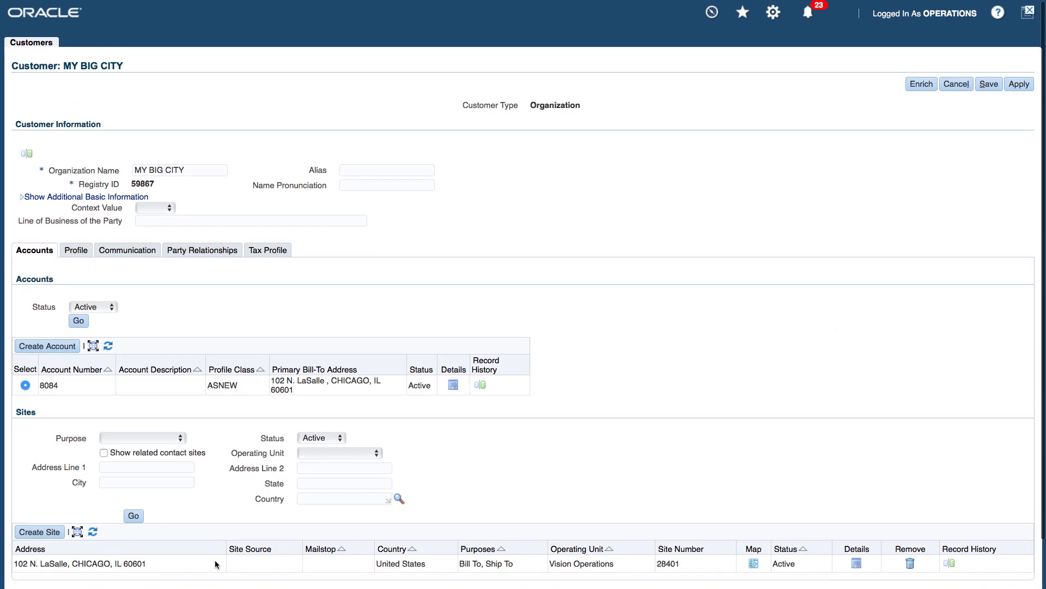
scroll(950, 303, down, 2)
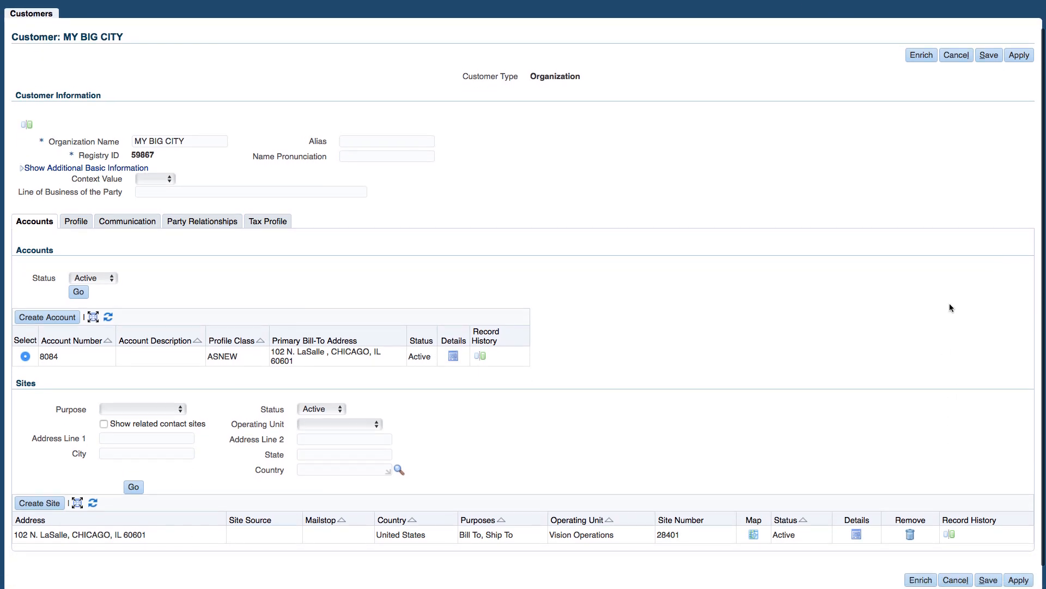
scroll(950, 303, up, 2)
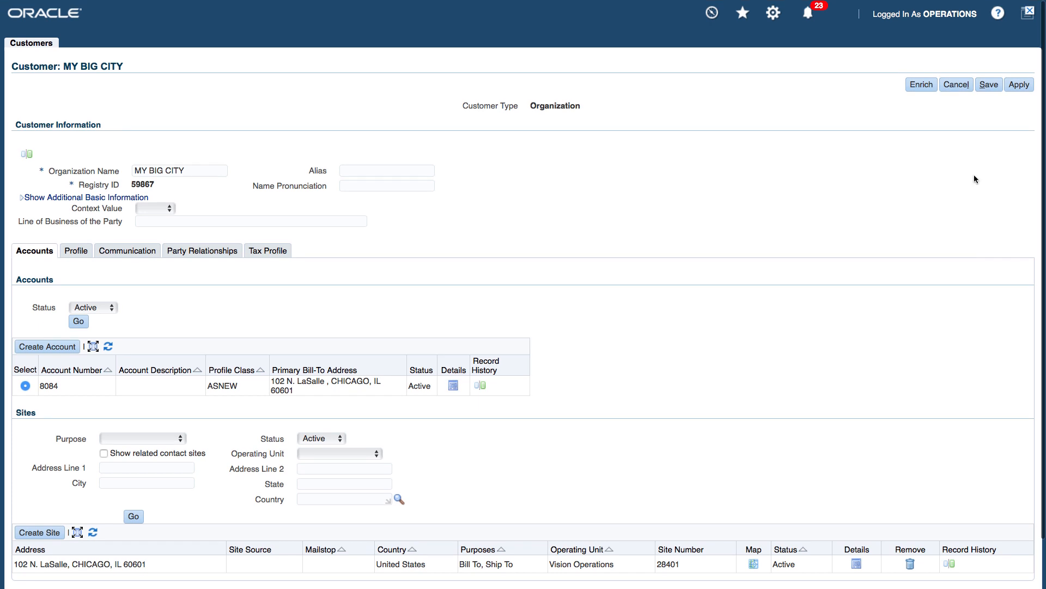
click(990, 85)
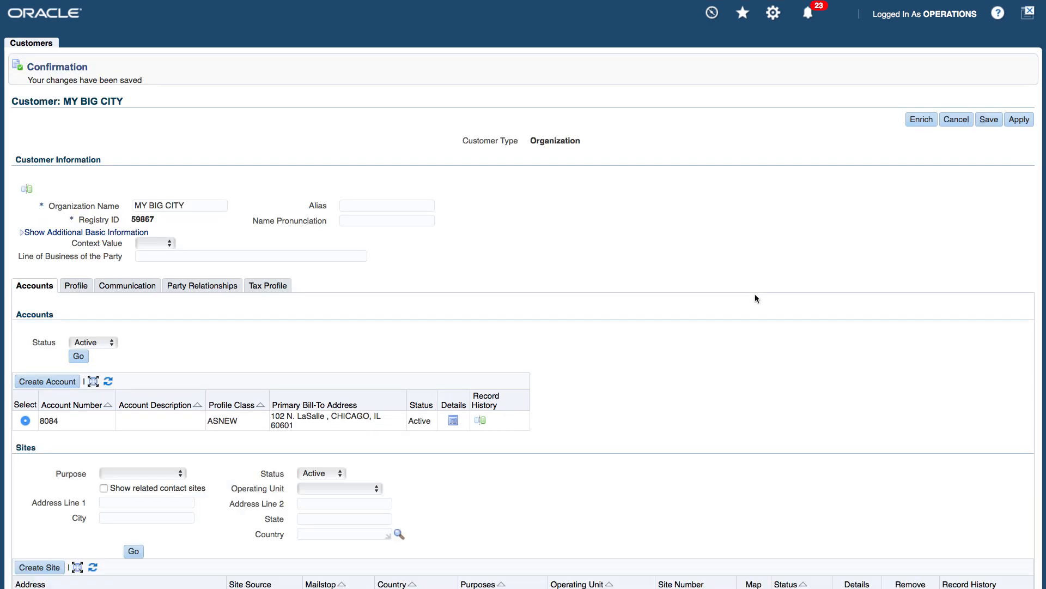
scroll(680, 354, down, 3)
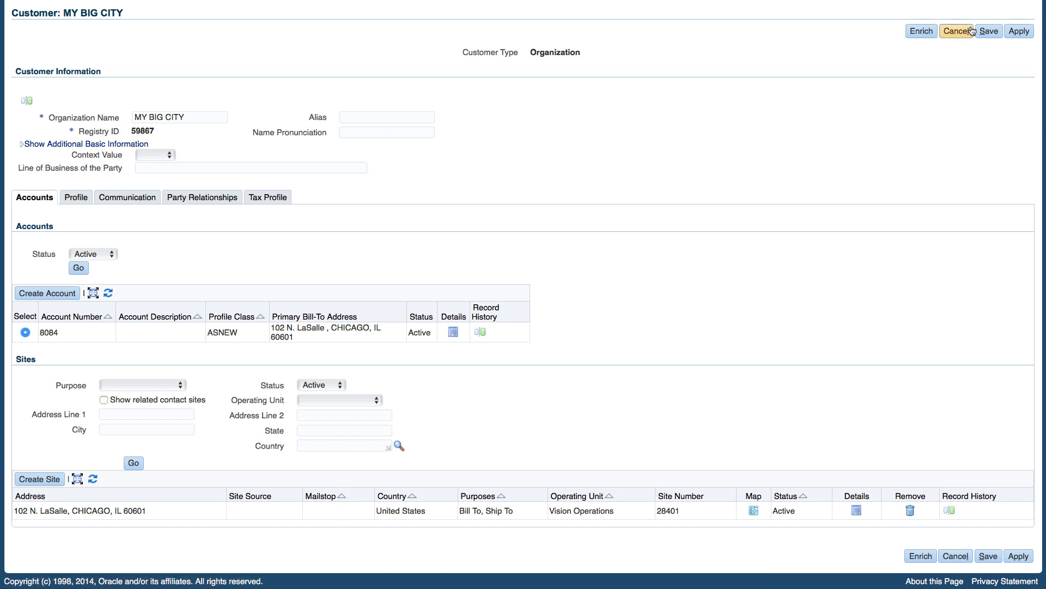
click(1023, 32)
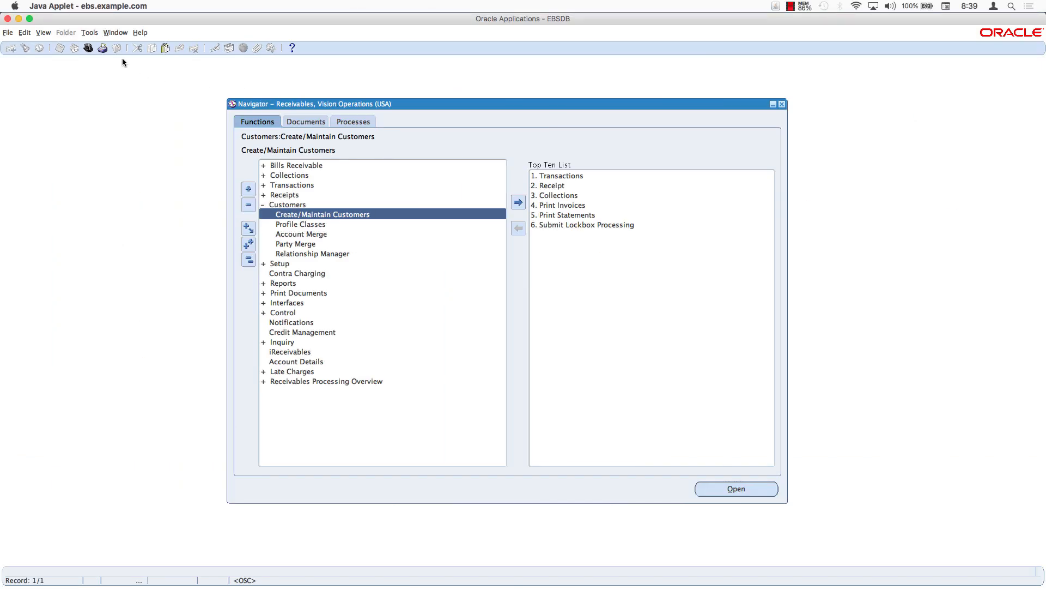
Switch to the Trading Community Manager responsibility and start a new single concurrent request.
click(90, 48)
key(Return)
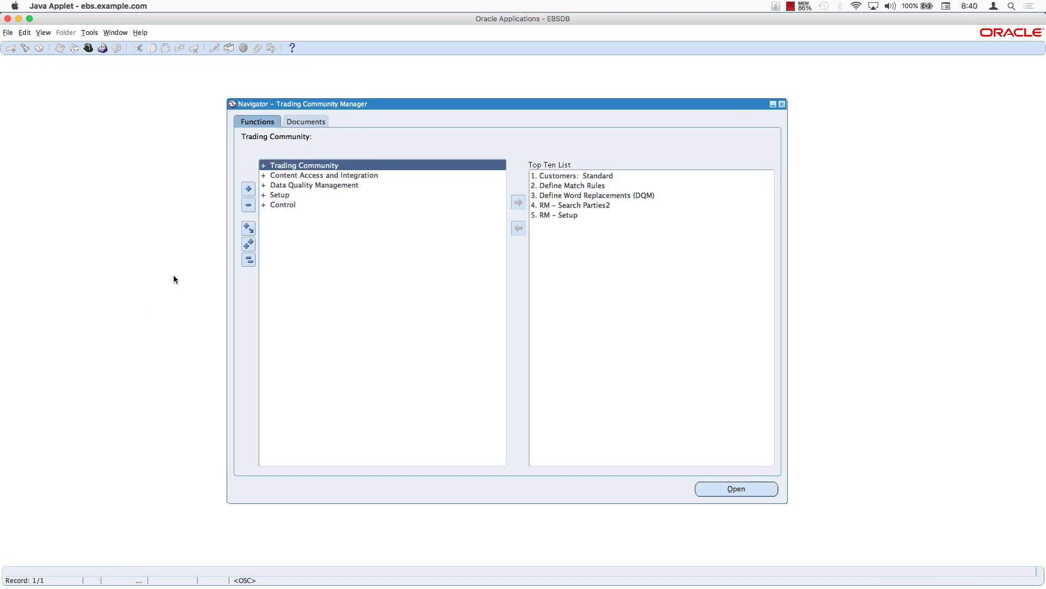
double_click(280, 206)
click(281, 215)
double_click(291, 217)
click(289, 224)
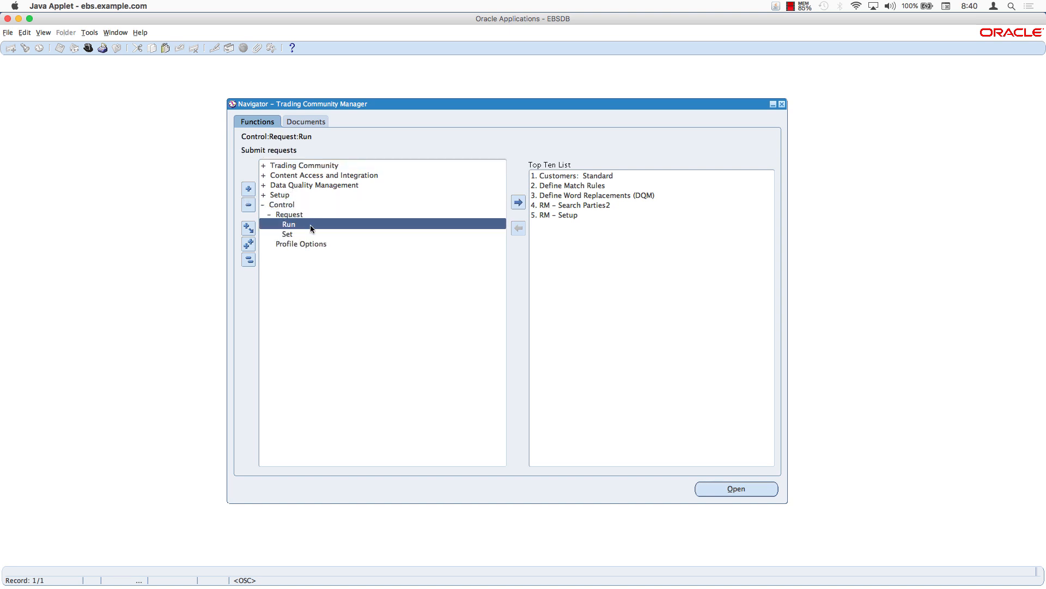
double_click(290, 226)
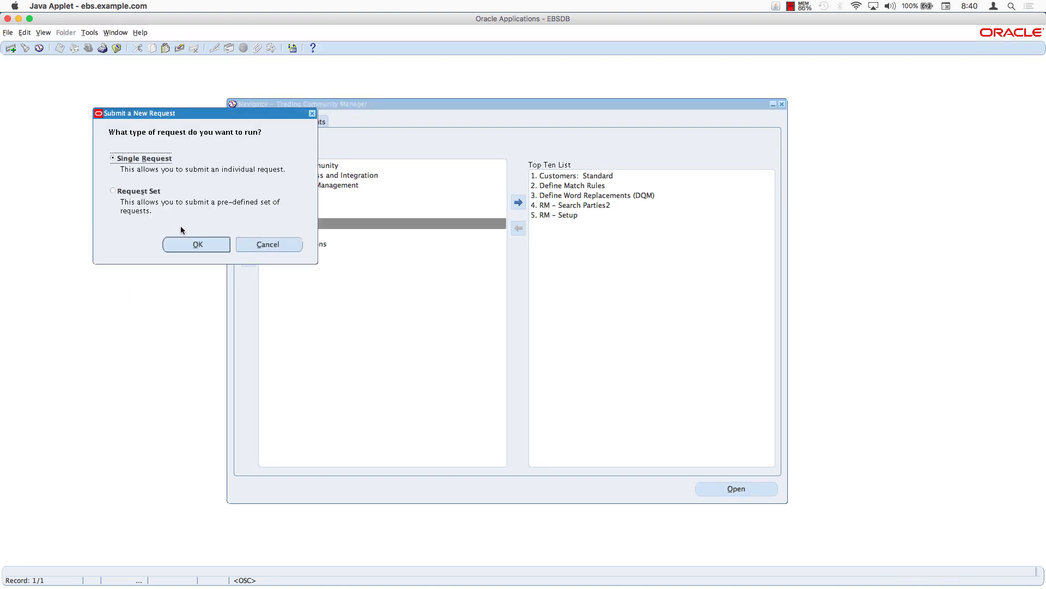
click(187, 240)
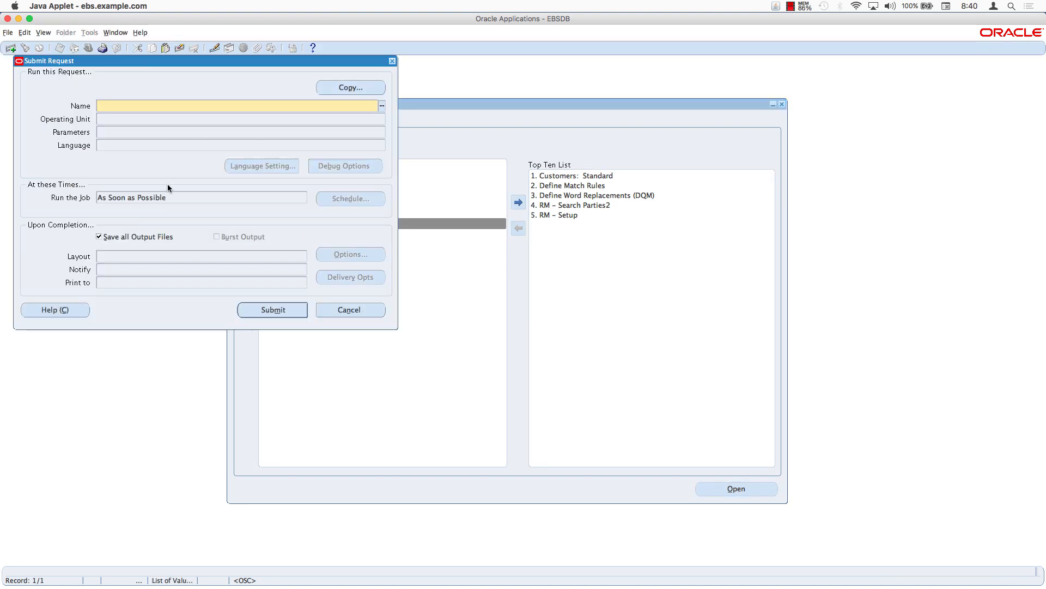
Submit the DQM Synchronization Program with the number of workers set to 1, declining to submit another request.
text(DQM)
key(Tab)
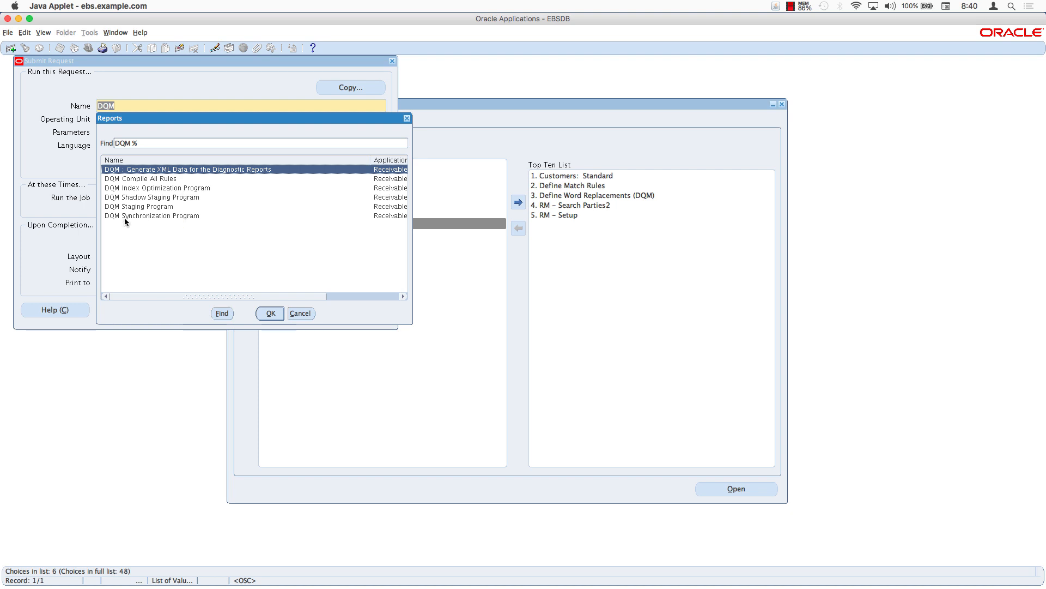
click(125, 216)
click(270, 313)
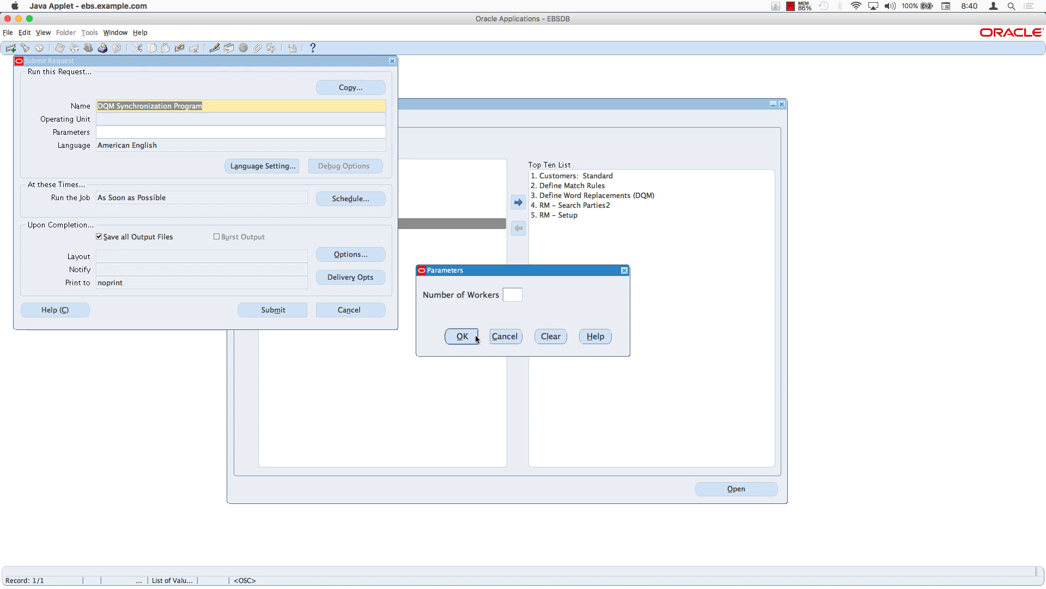
text(1)
click(460, 337)
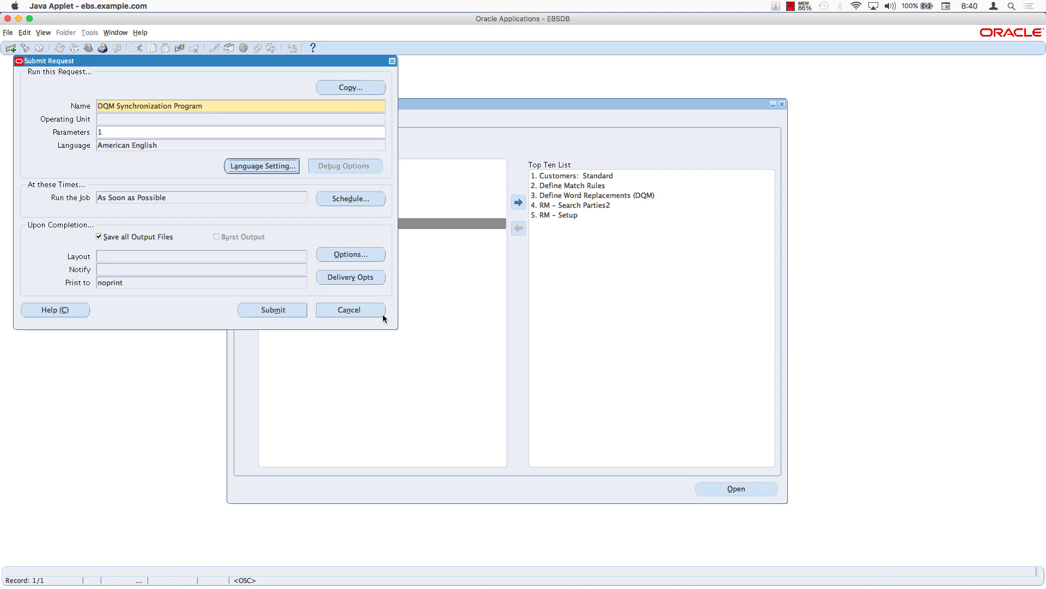
click(278, 311)
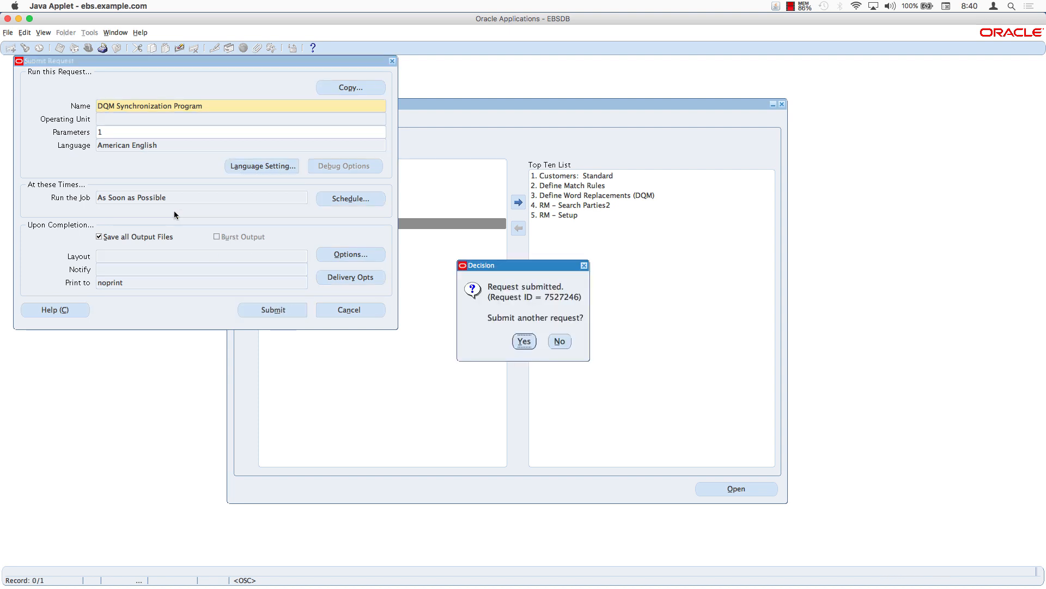
click(562, 342)
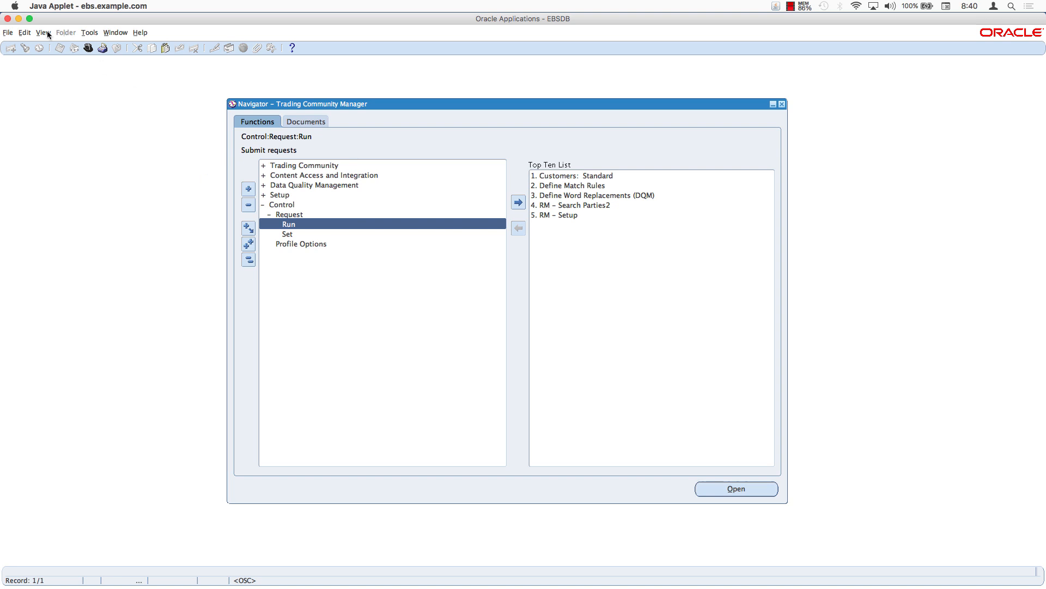
Monitor the DQM synchronization request and its child requests by refreshing the request list until they finish, and close the list.
click(43, 33)
click(324, 298)
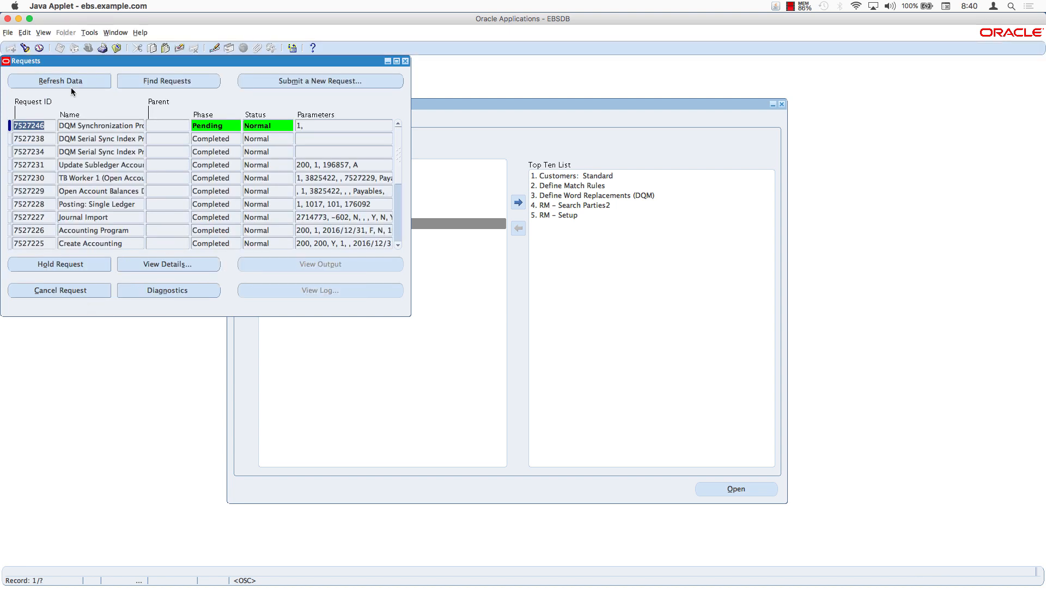
click(63, 81)
click(63, 81)
click(64, 81)
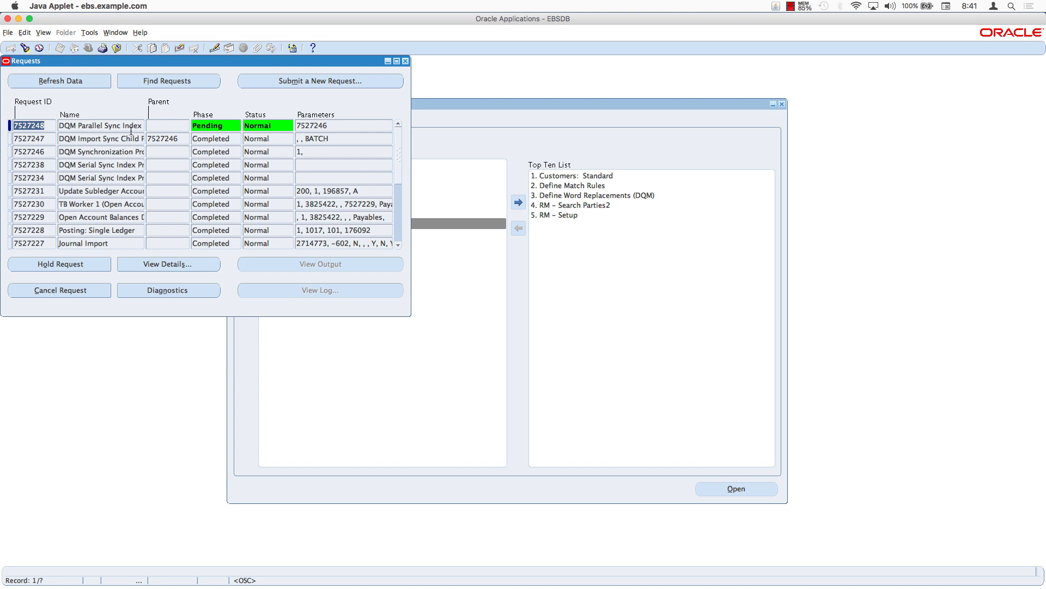
click(61, 81)
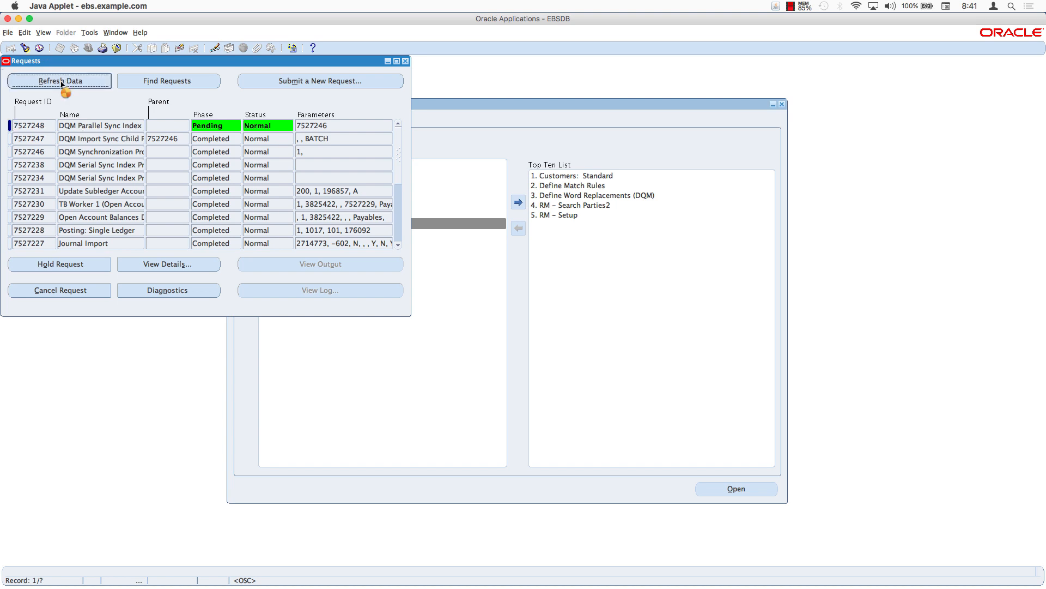
click(61, 82)
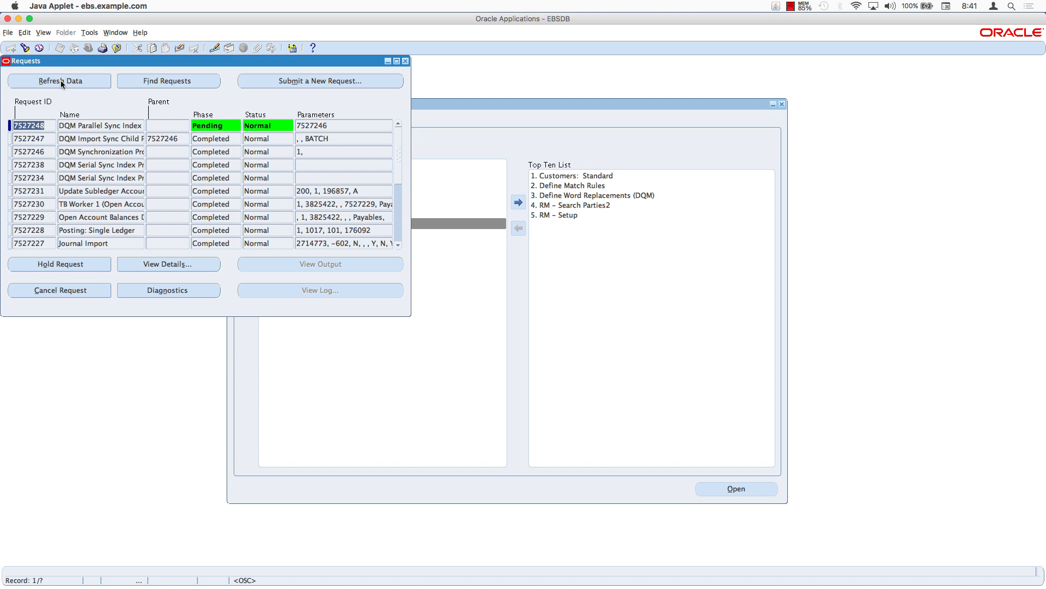
click(60, 80)
click(61, 80)
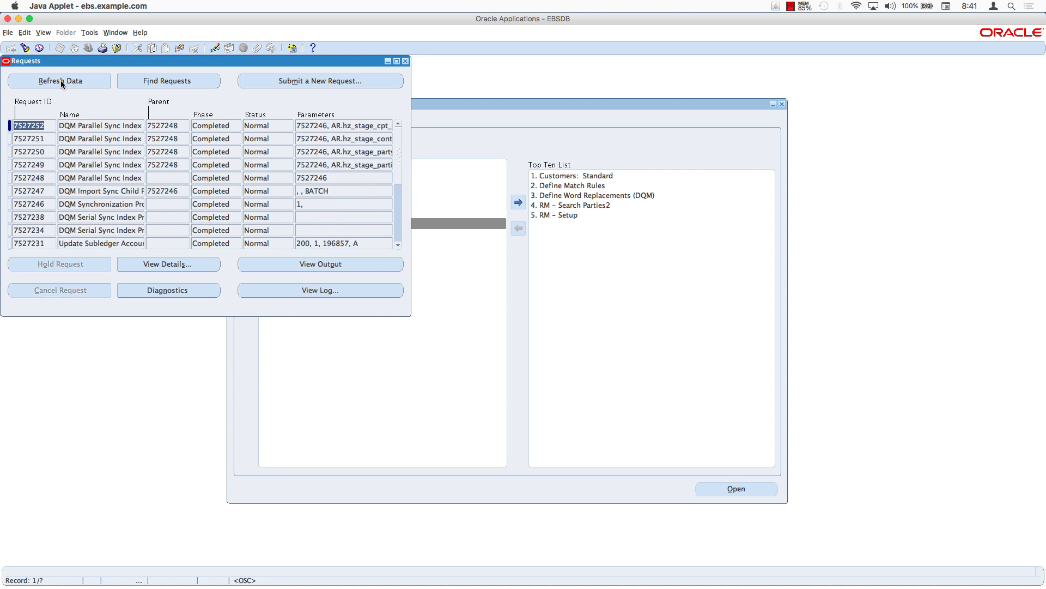
click(405, 61)
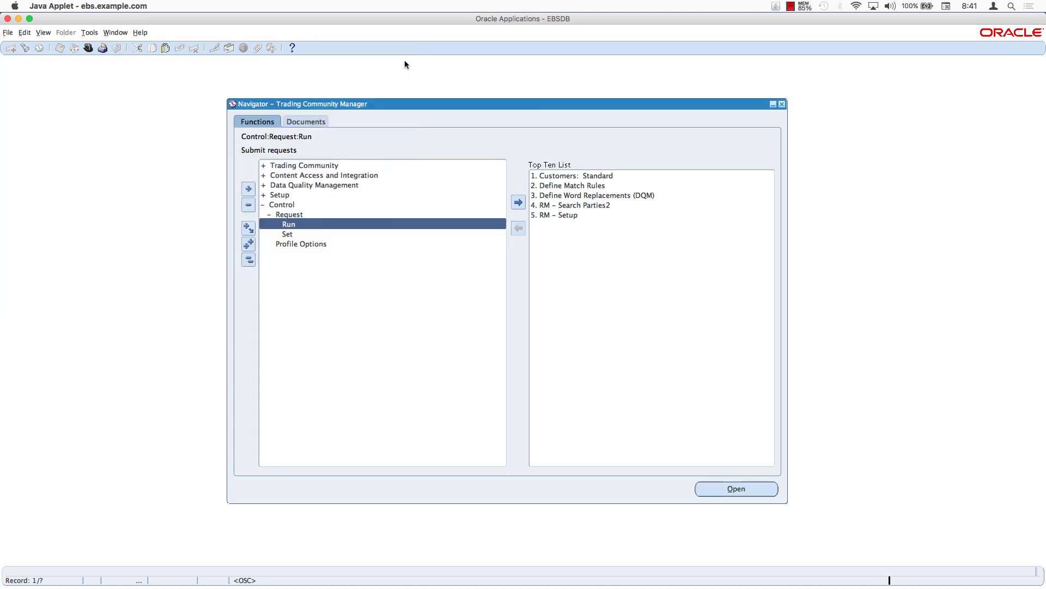
Switch to the Receivables, Vision Operations (USA) responsibility and open the customer search page.
click(88, 50)
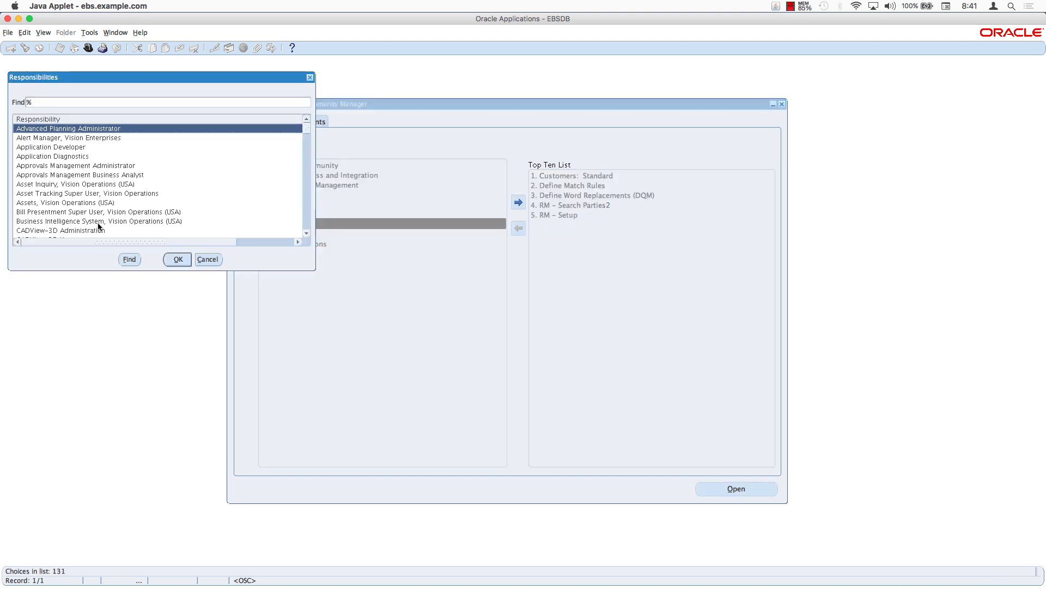
text(re)
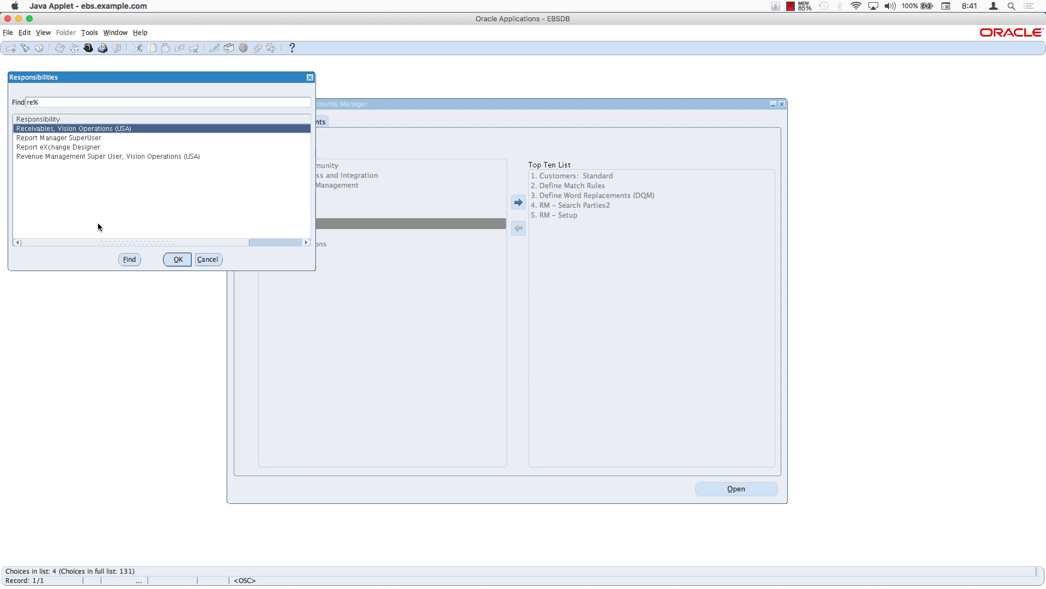
key(Return)
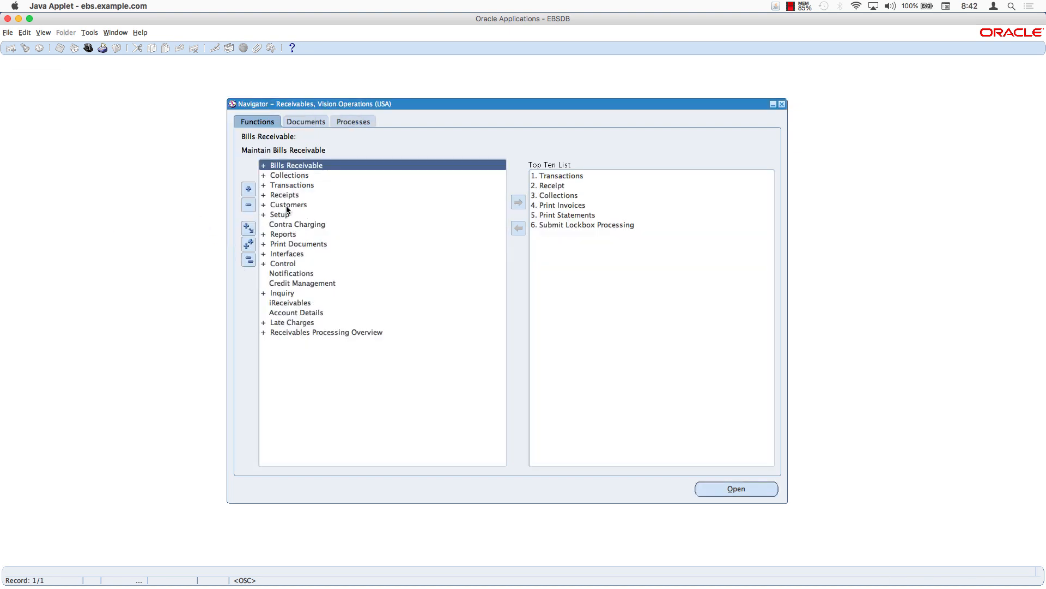
double_click(288, 206)
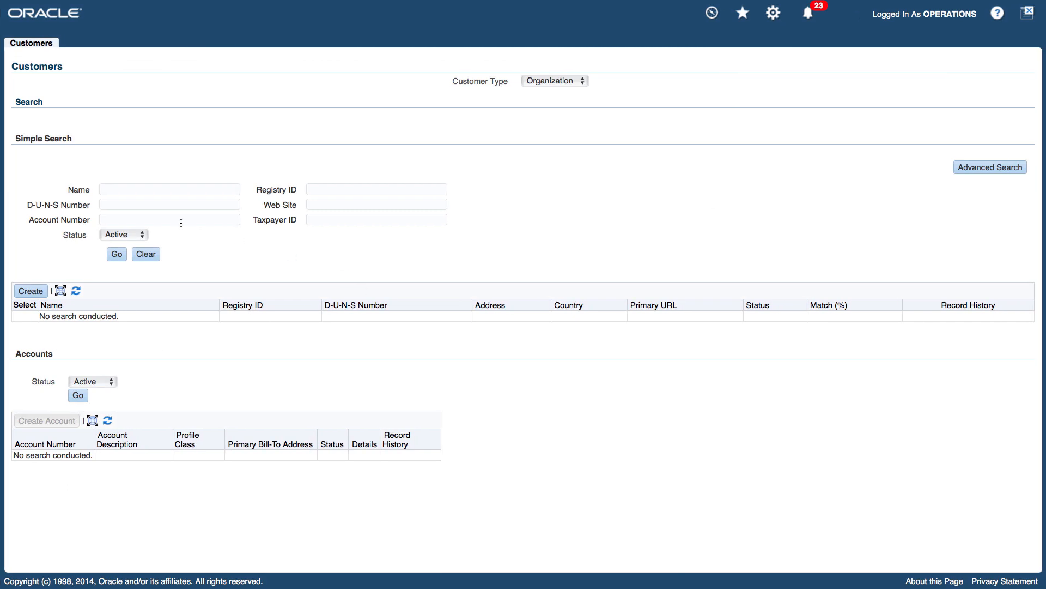
Search for organization customers whose name matches MY%.
click(111, 186)
text(M)
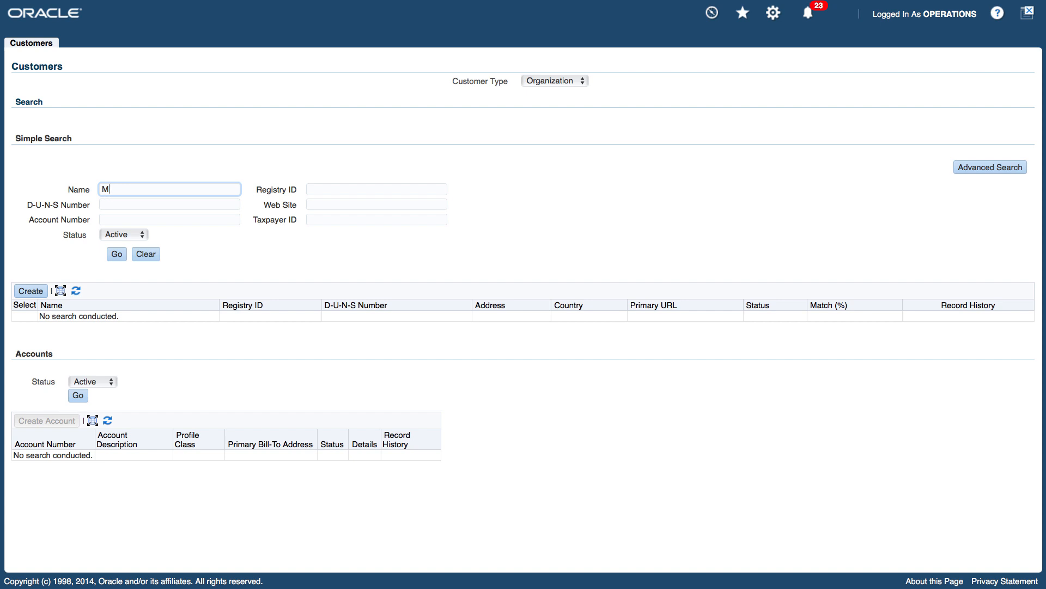
text(Y%)
click(118, 254)
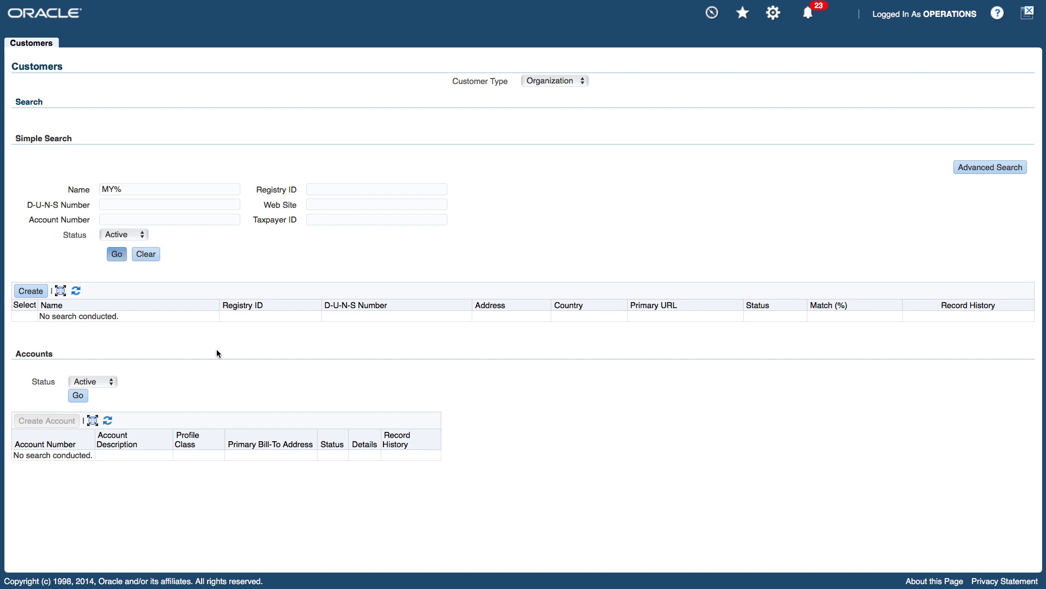